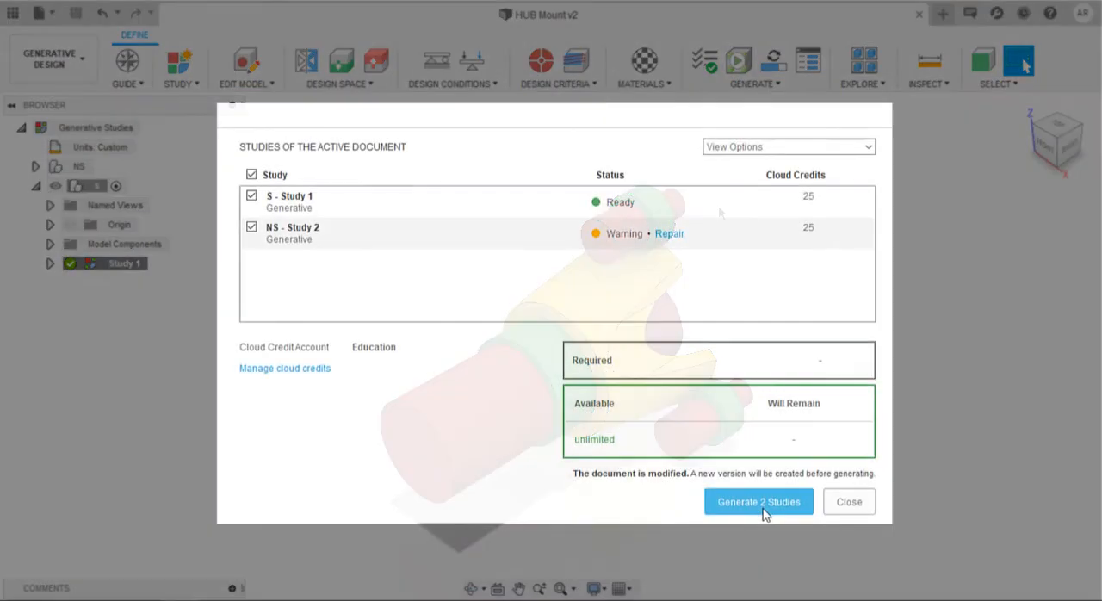
# Generate S - Study 1 and NS - Study 2, and open the generative results for exploration
pyautogui.click(759, 501)
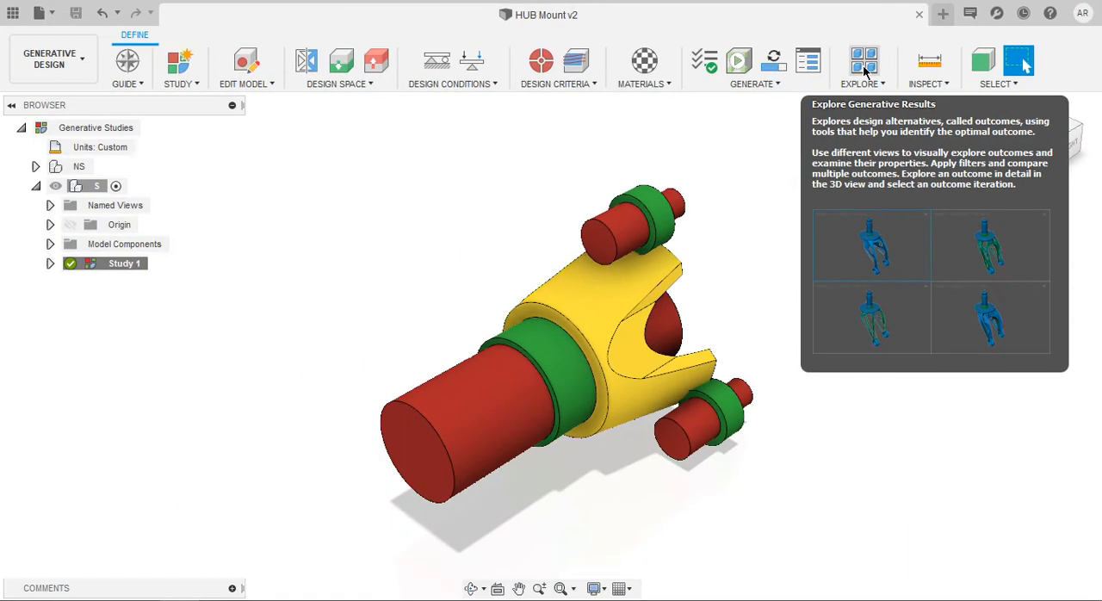
pyautogui.click(701, 112)
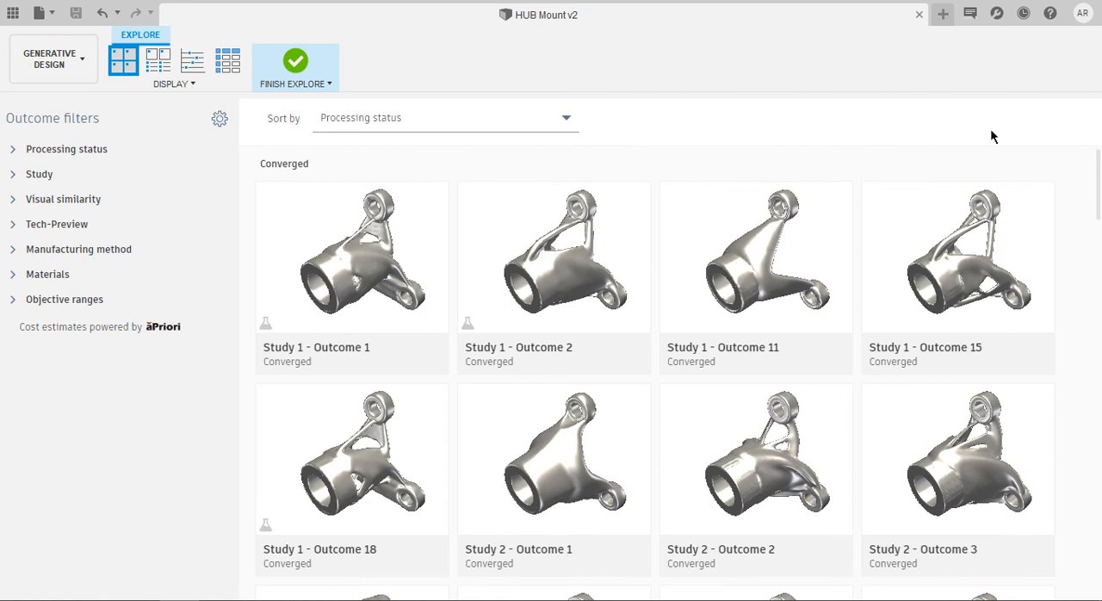
# Examine the converged, completed and failed outcome thumbnails and the available sorting criteria
pyautogui.scroll(-3, 1045, 198)
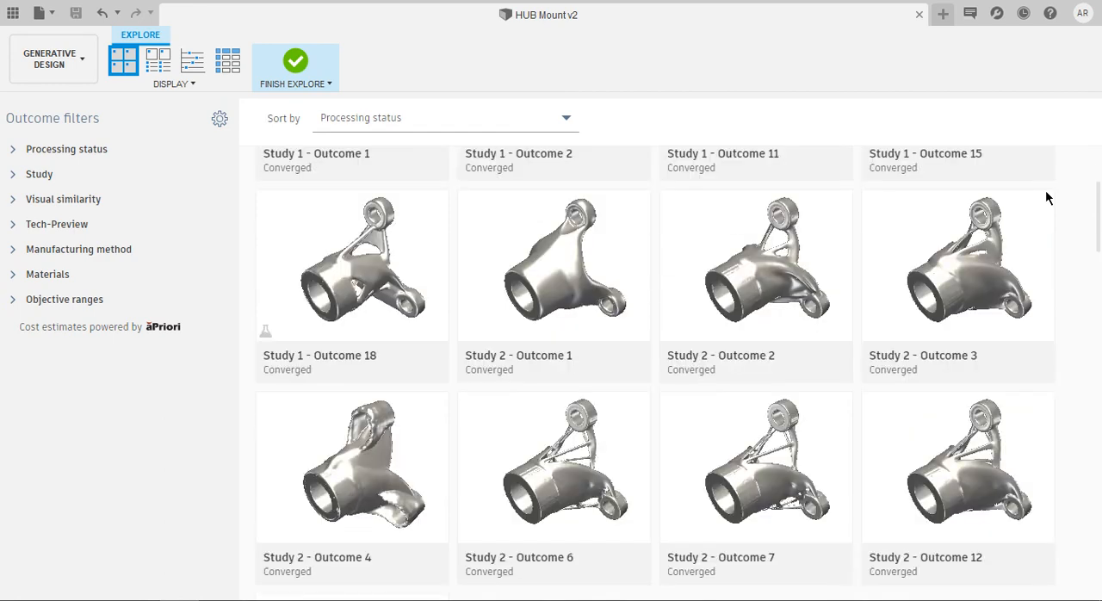
pyautogui.scroll(3, 1045, 197)
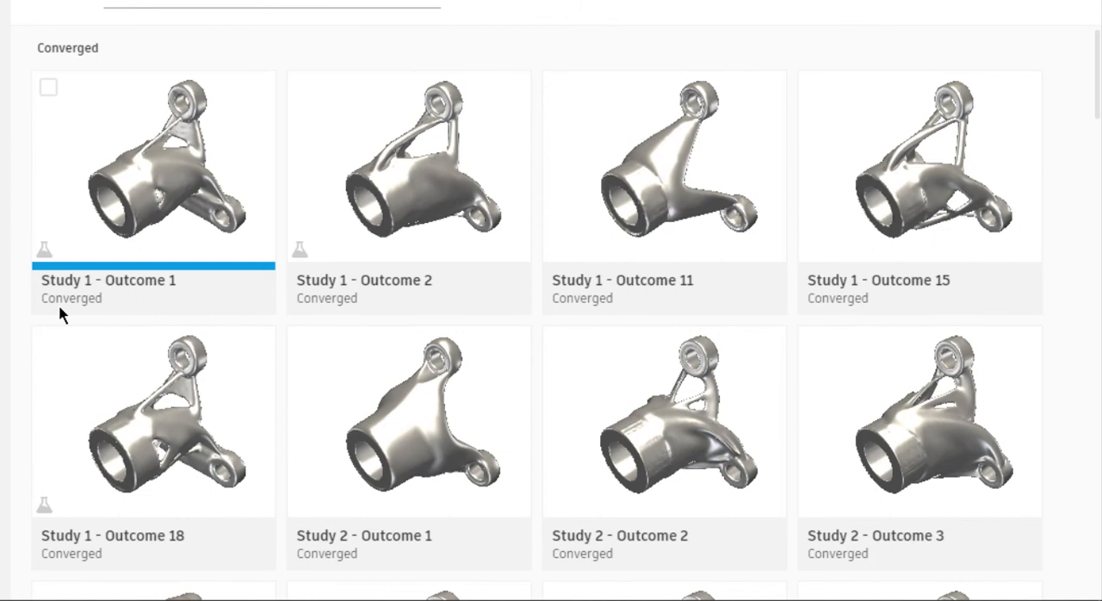
pyautogui.scroll(-7, 114, 303)
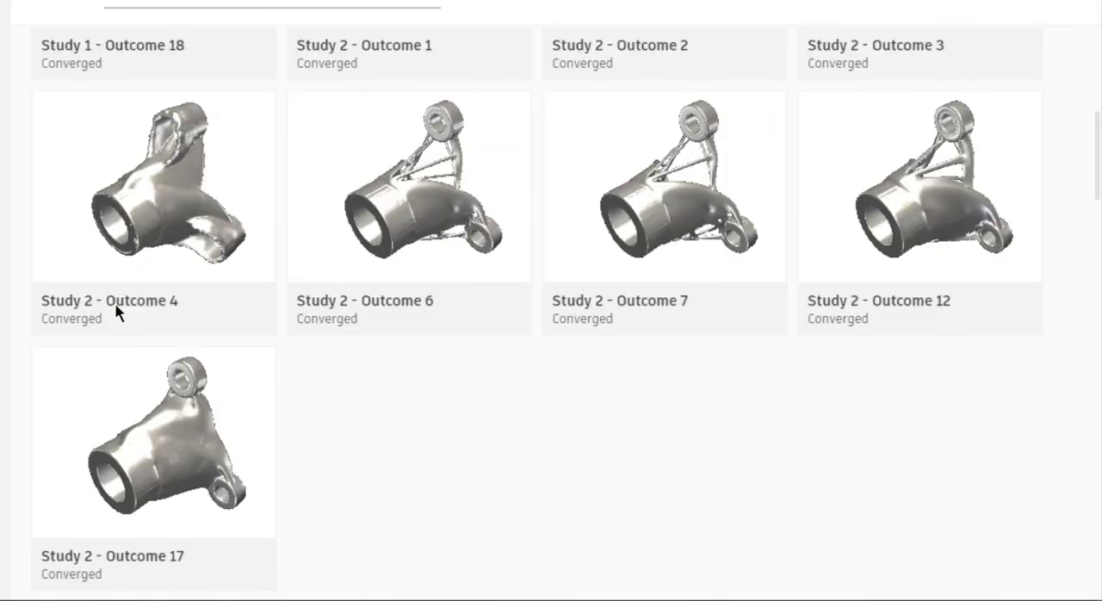
pyautogui.scroll(-3, 116, 312)
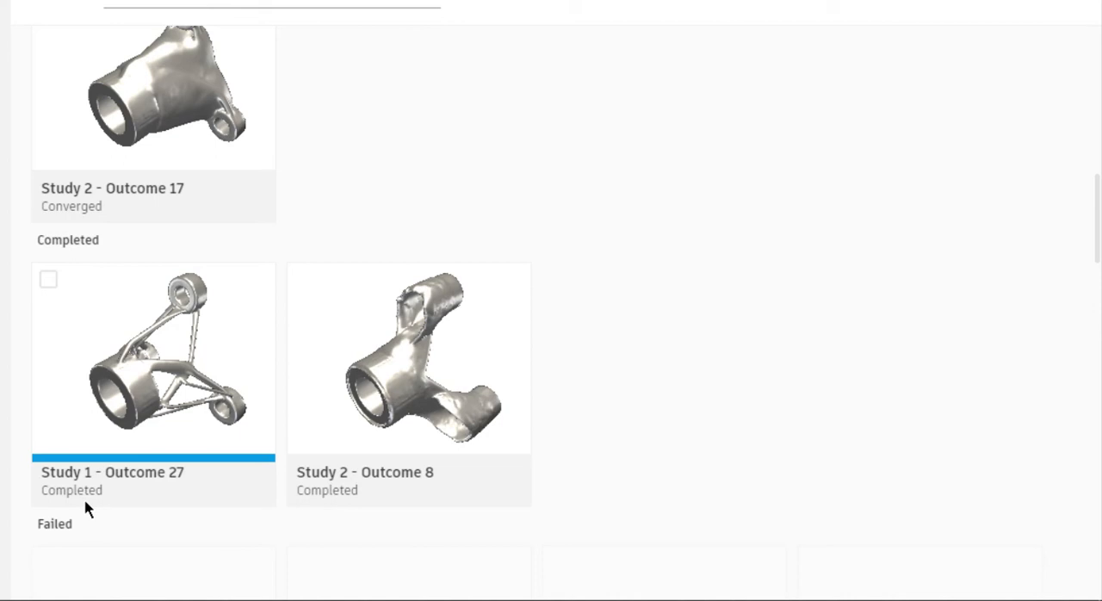
pyautogui.scroll(-5, 347, 167)
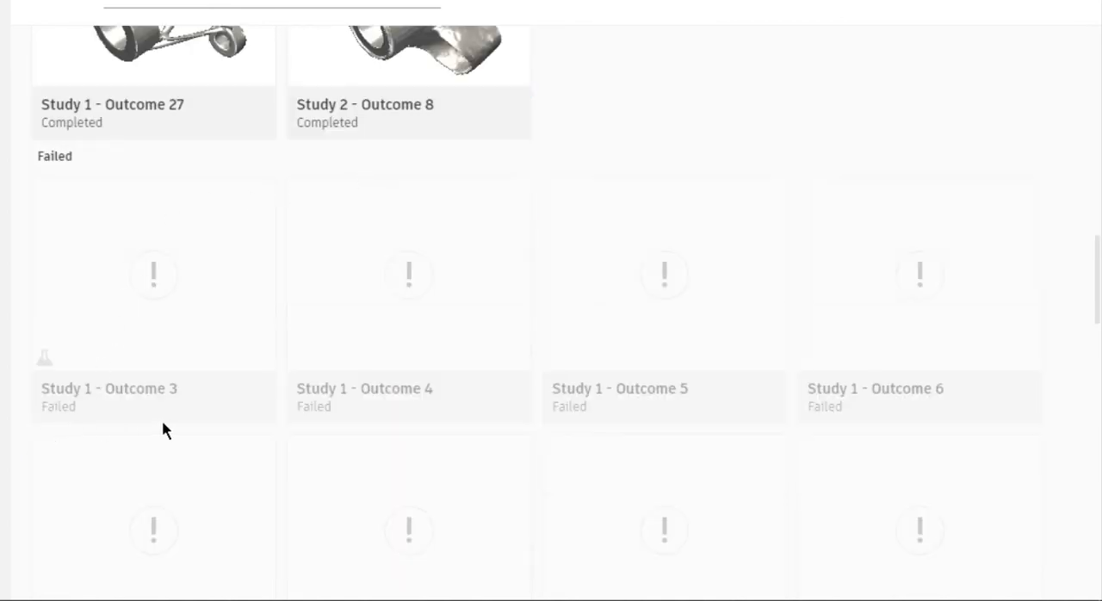
pyautogui.scroll(-1, 163, 421)
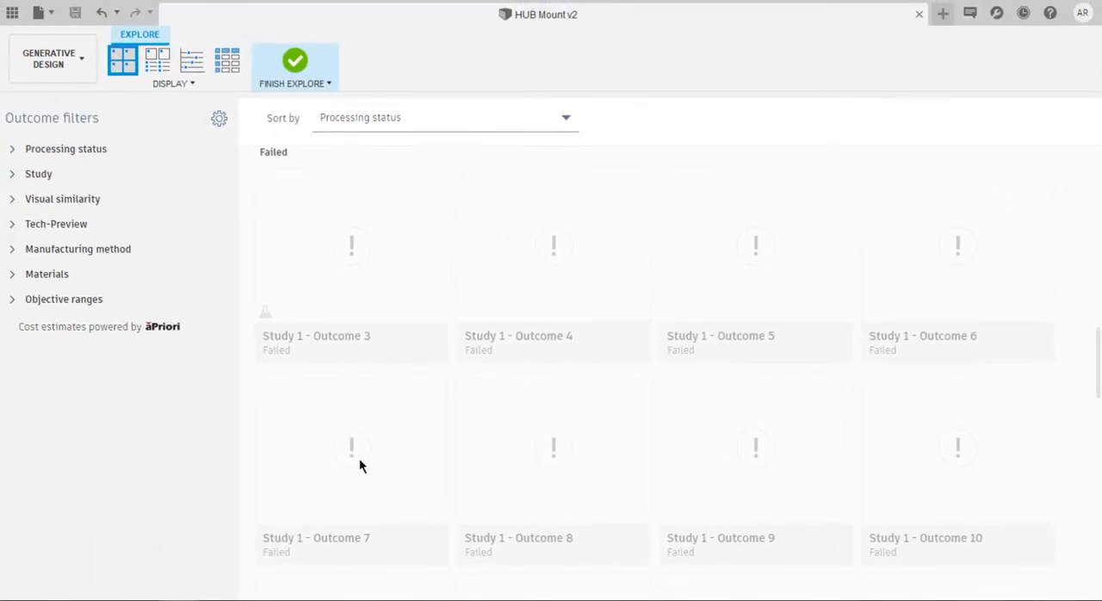
pyautogui.scroll(10, 391, 403)
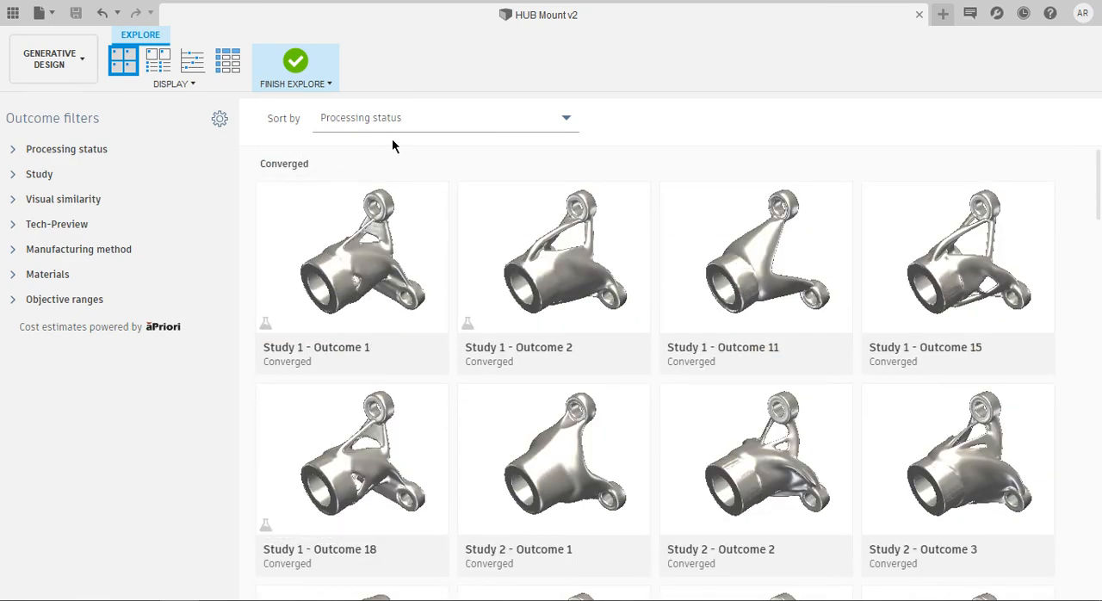
pyautogui.click(422, 121)
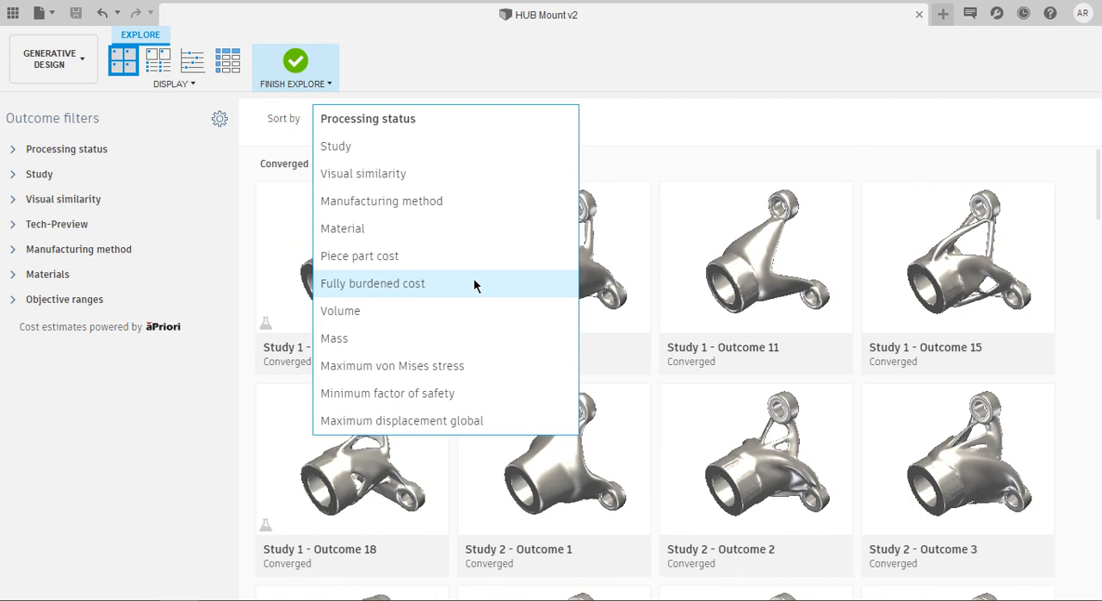
pyautogui.click(616, 125)
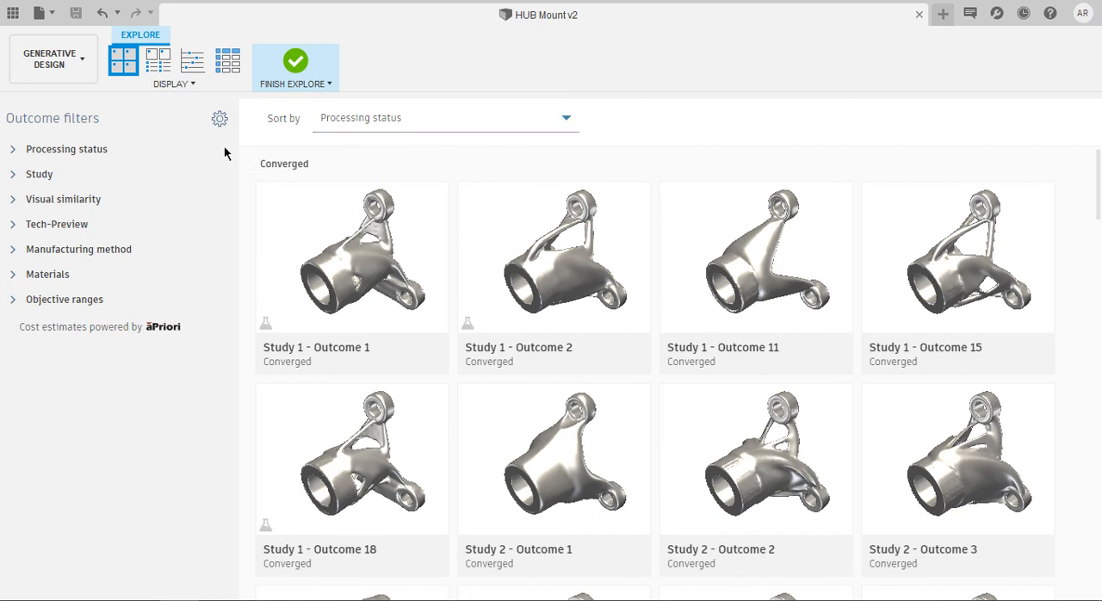
# Show the outcomes with their properties and review material, manufacturing method, cost, mass, stress and safety data
pyautogui.click(160, 62)
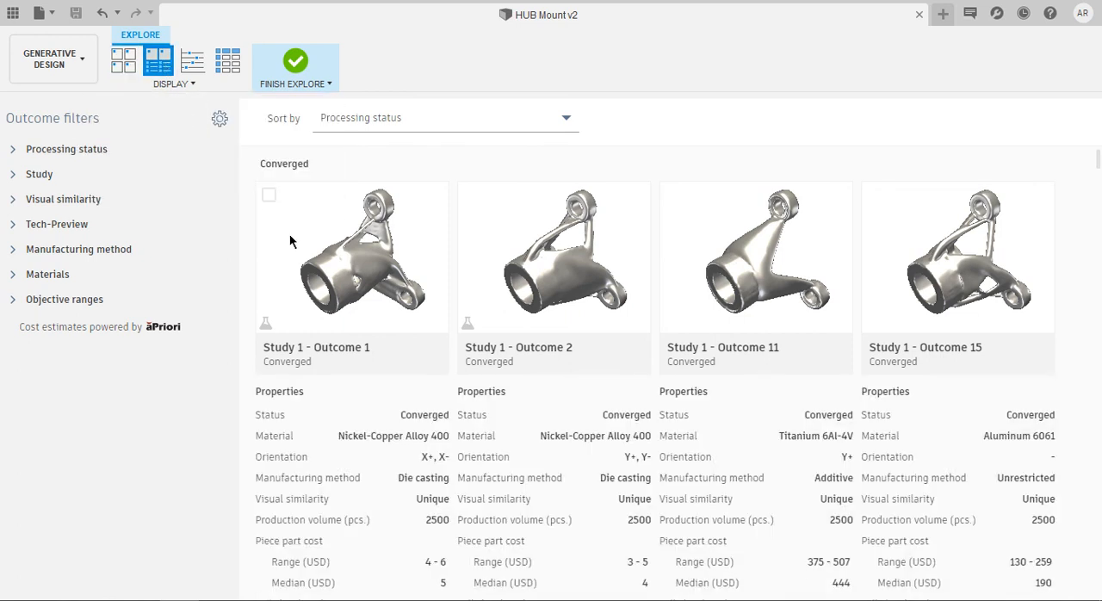
pyautogui.scroll(-2, 345, 291)
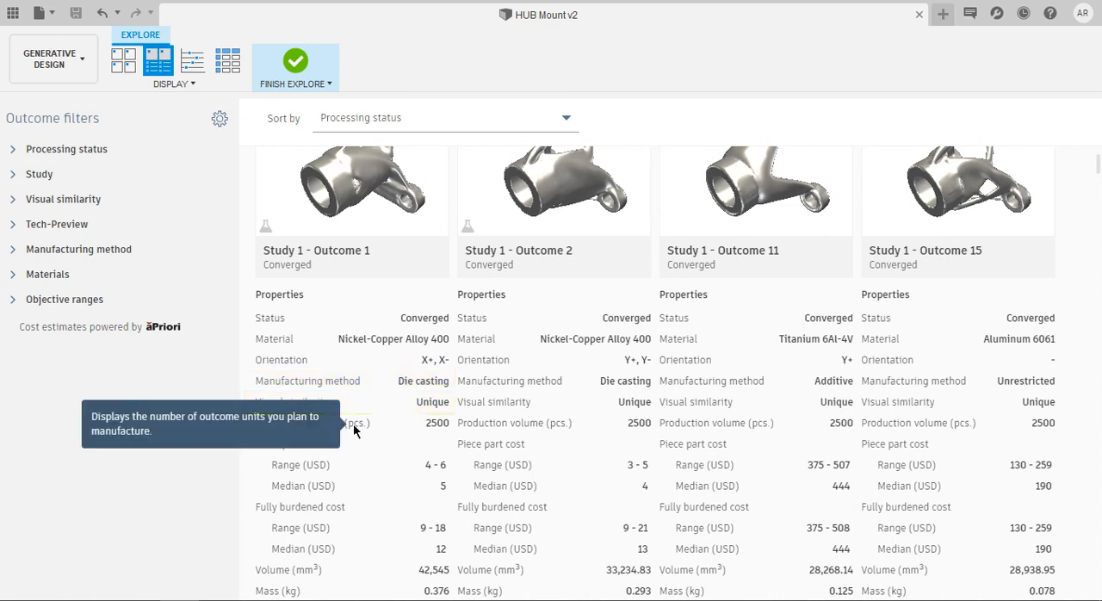
pyautogui.scroll(-2, 353, 423)
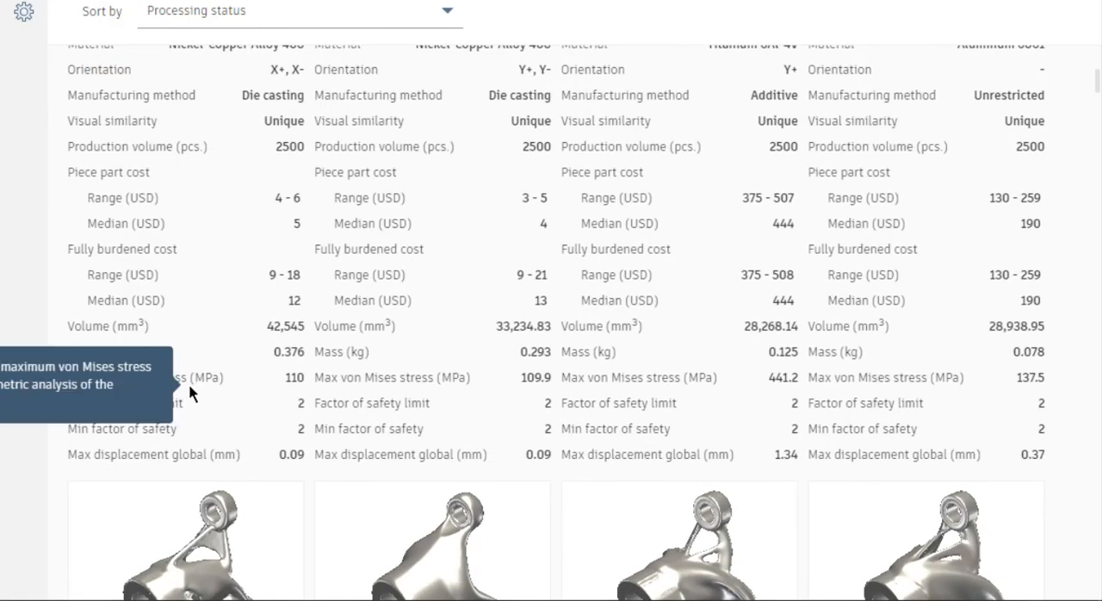
pyautogui.scroll(1, 311, 302)
pyautogui.scroll(3, 188, 237)
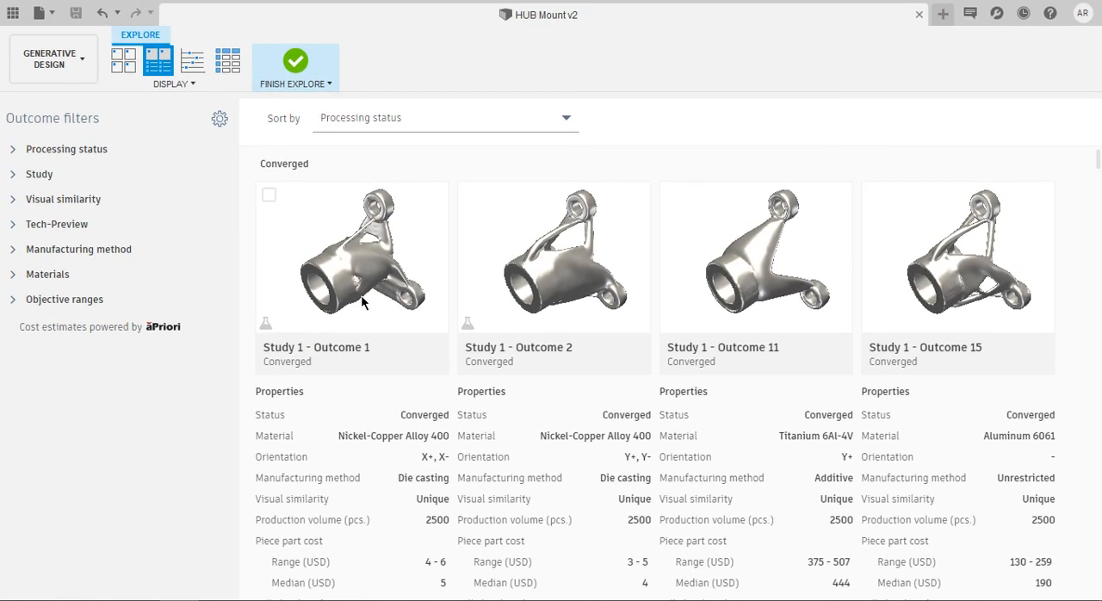
pyautogui.scroll(-3, 191, 242)
# Display the outcomes as a scatter plot with Mass on the vertical axis and Min factor of safety on the horizontal axis
pyautogui.click(195, 68)
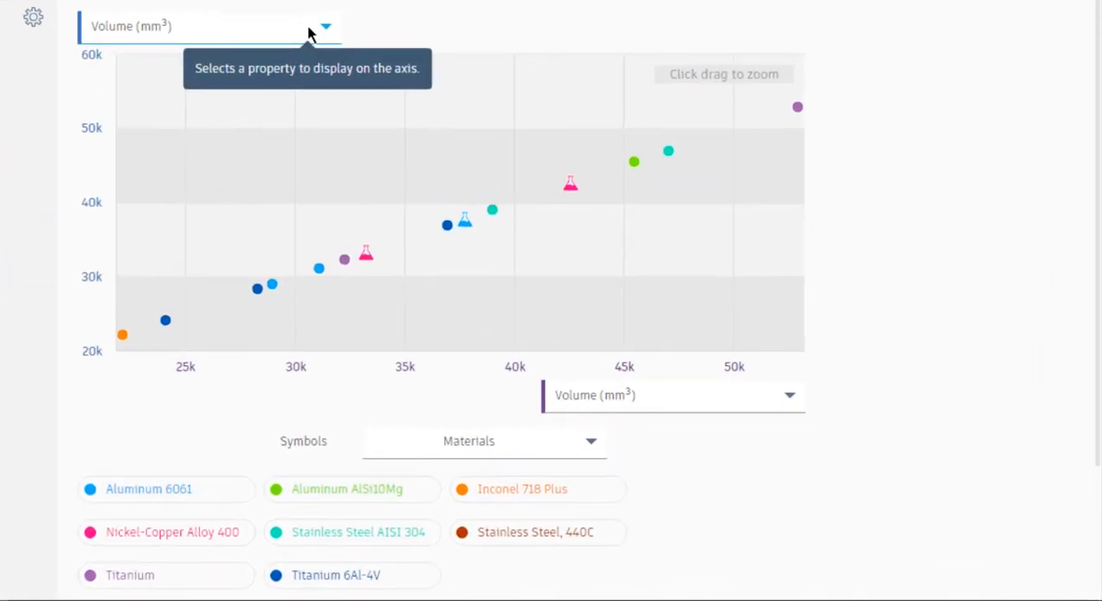
pyautogui.click(308, 33)
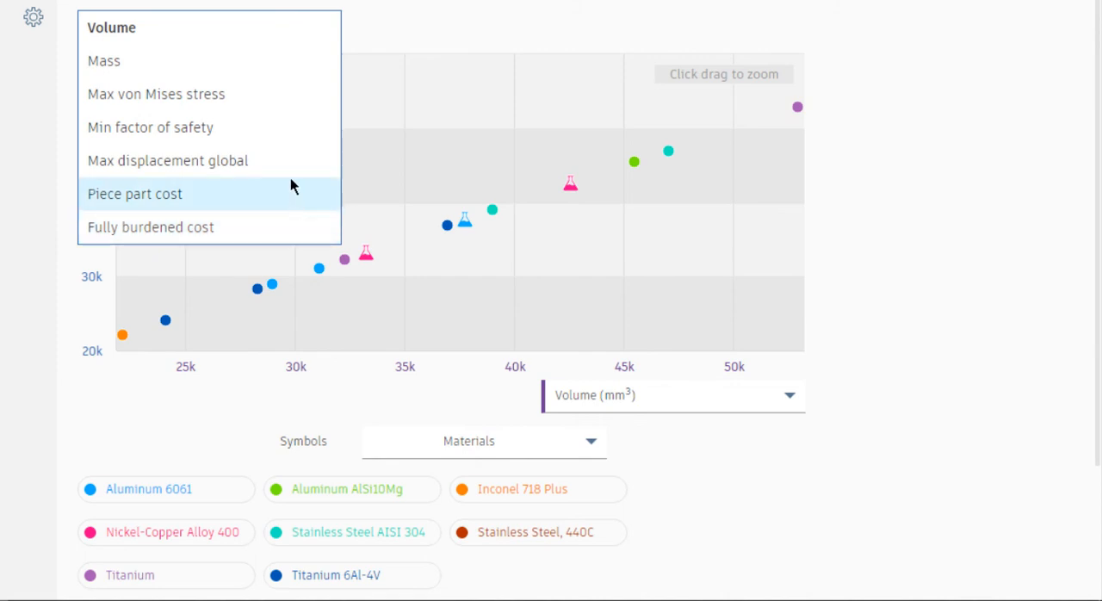
pyautogui.click(270, 67)
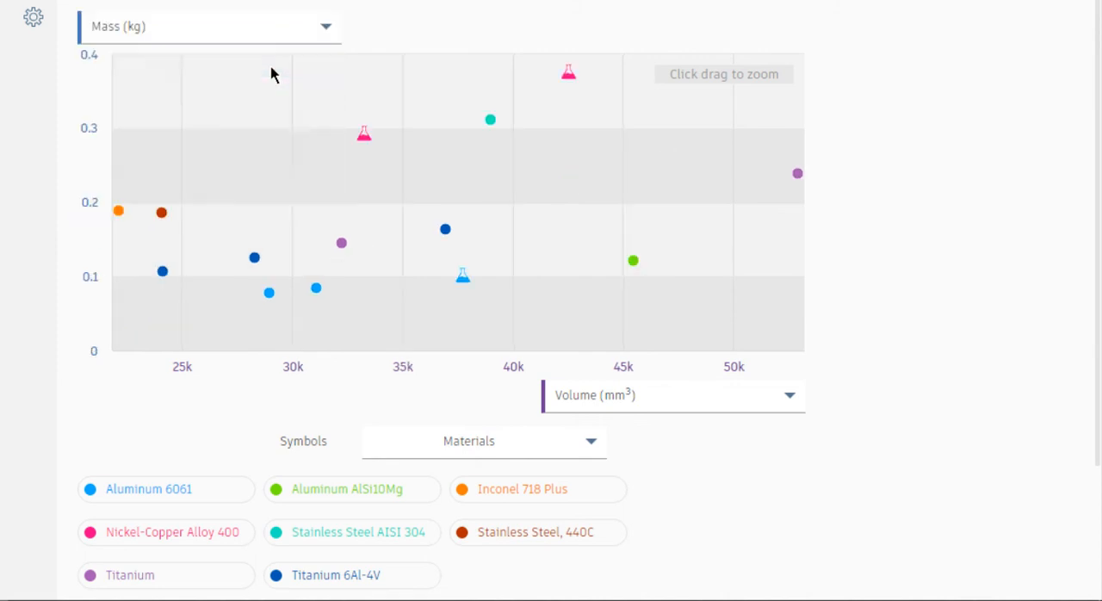
pyautogui.click(620, 405)
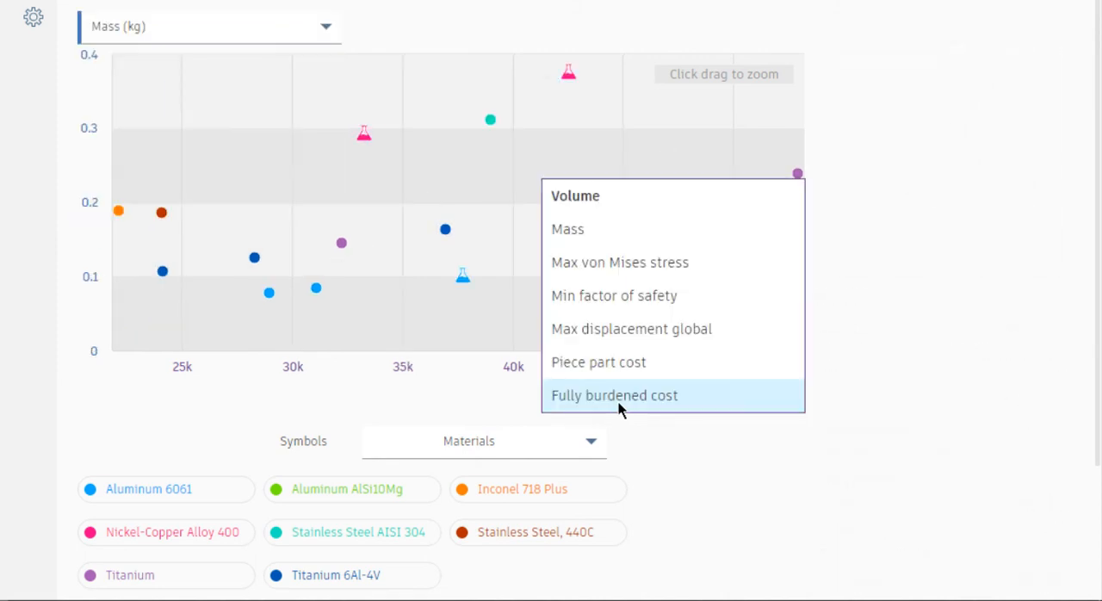
pyautogui.click(638, 297)
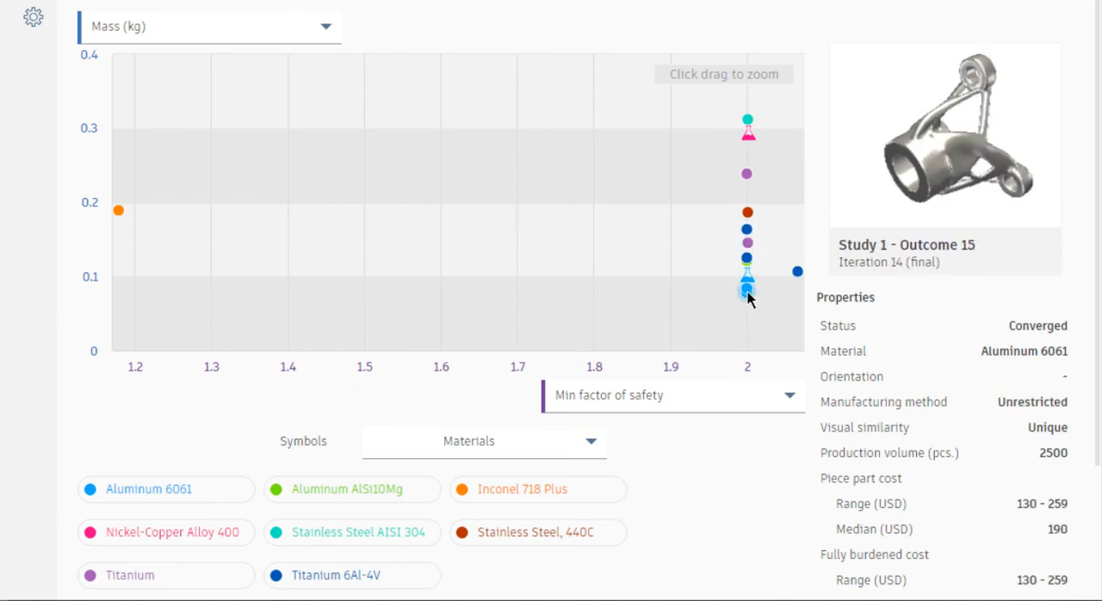
# Zoom the scatter plot in on the lowest-mass Aluminum 6061 outcomes and reset the zoom
pyautogui.moveTo(765, 313); pyautogui.dragTo(726, 282)
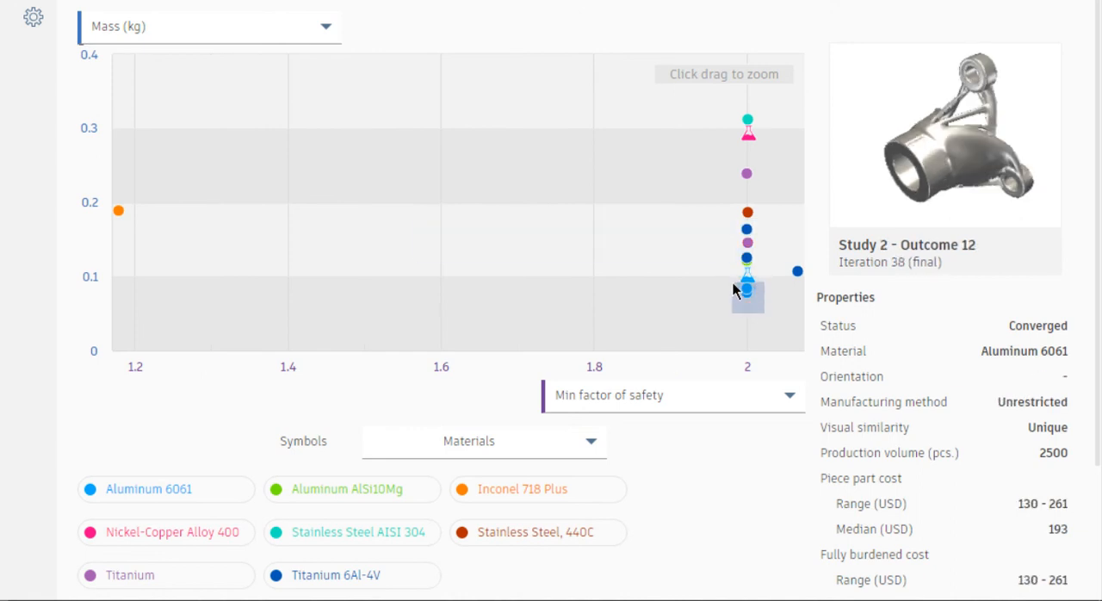
pyautogui.moveTo(733, 282); pyautogui.dragTo(732, 281)
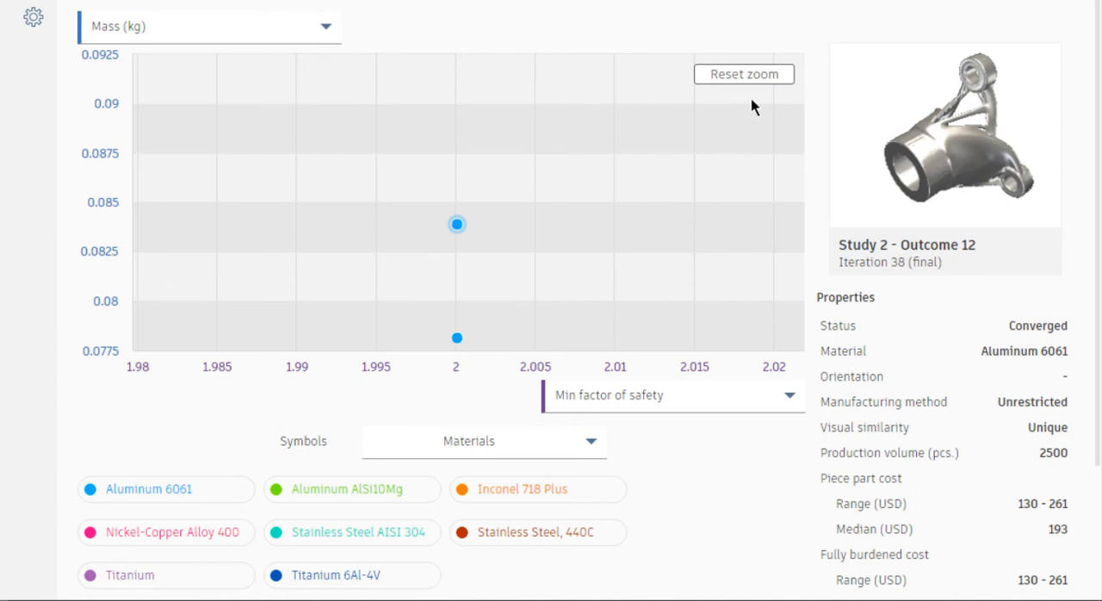
pyautogui.click(769, 75)
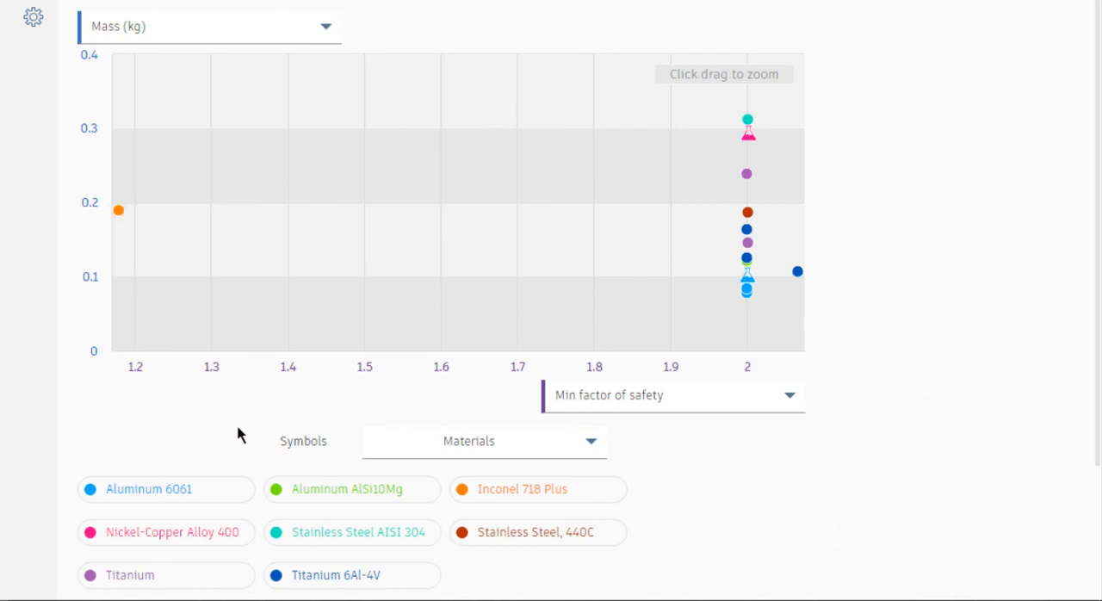
# Compare the plotted outcomes with symbols set to Visual similarity, Manufacturing method and Processing status, and return the symbols to Materials
pyautogui.scroll(-2, 245, 424)
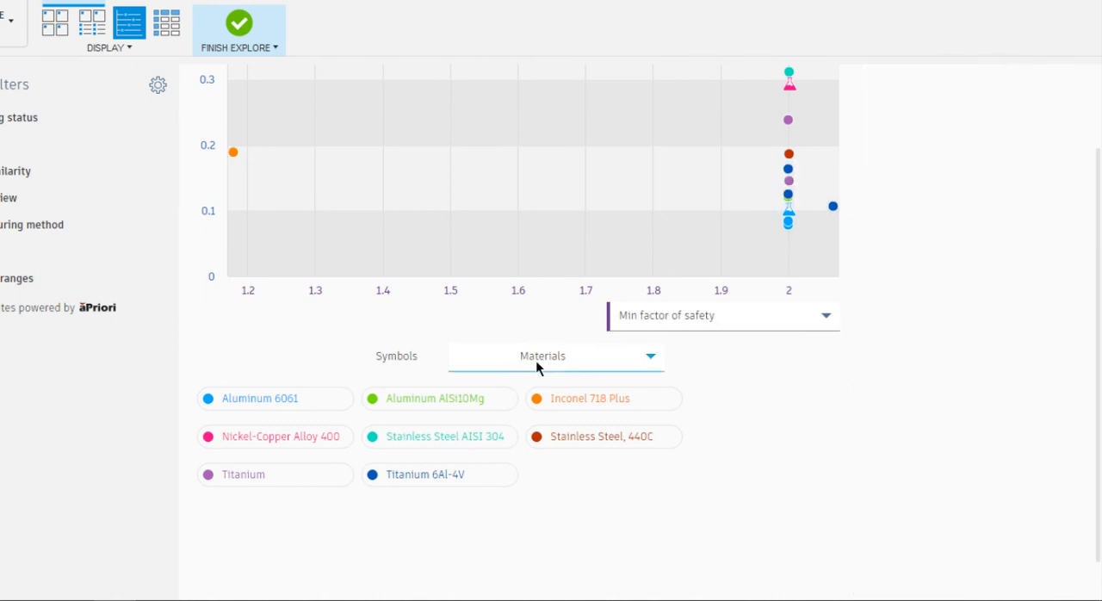
pyautogui.click(575, 362)
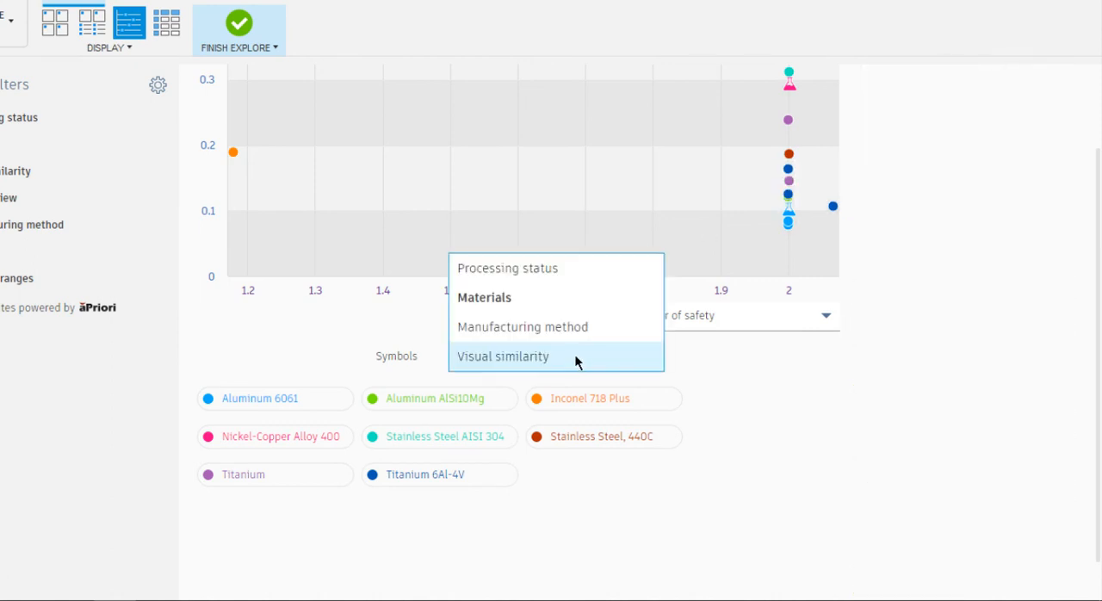
pyautogui.click(575, 359)
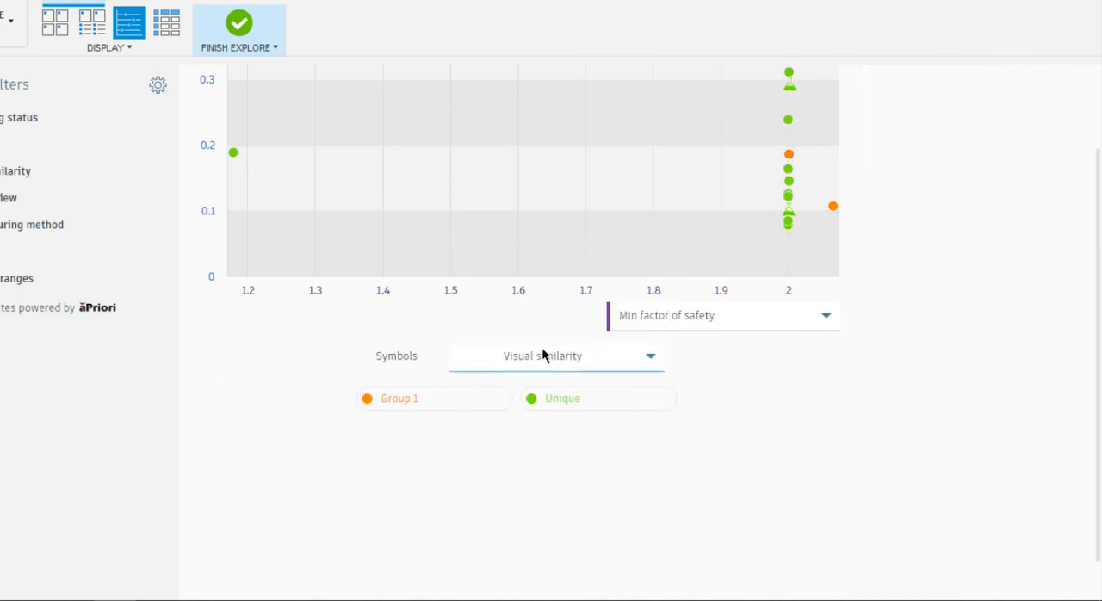
pyautogui.click(542, 355)
pyautogui.click(544, 328)
pyautogui.click(550, 355)
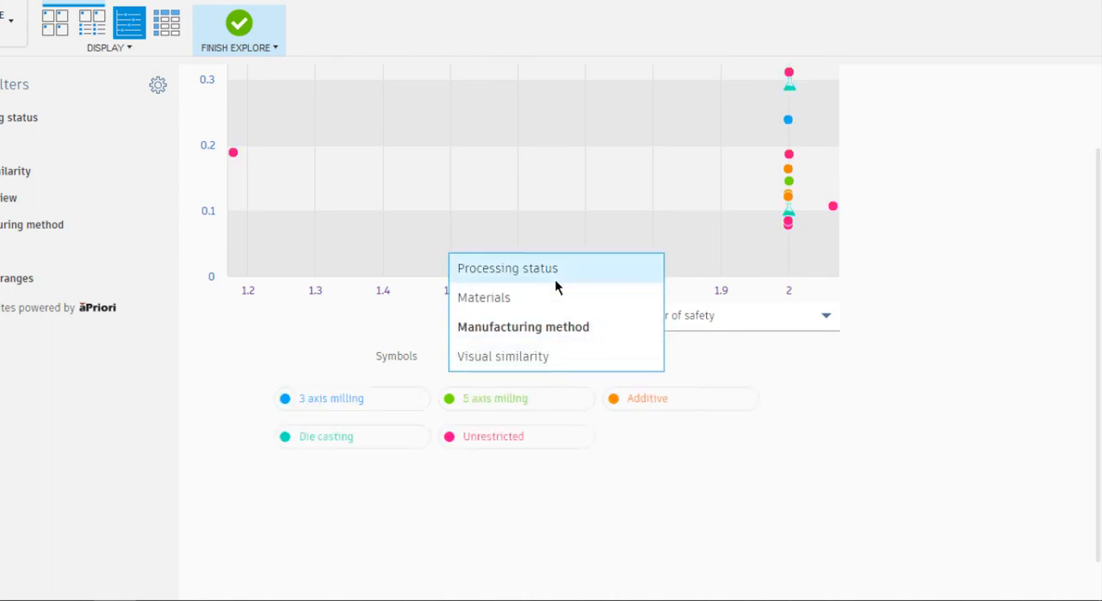
pyautogui.click(555, 276)
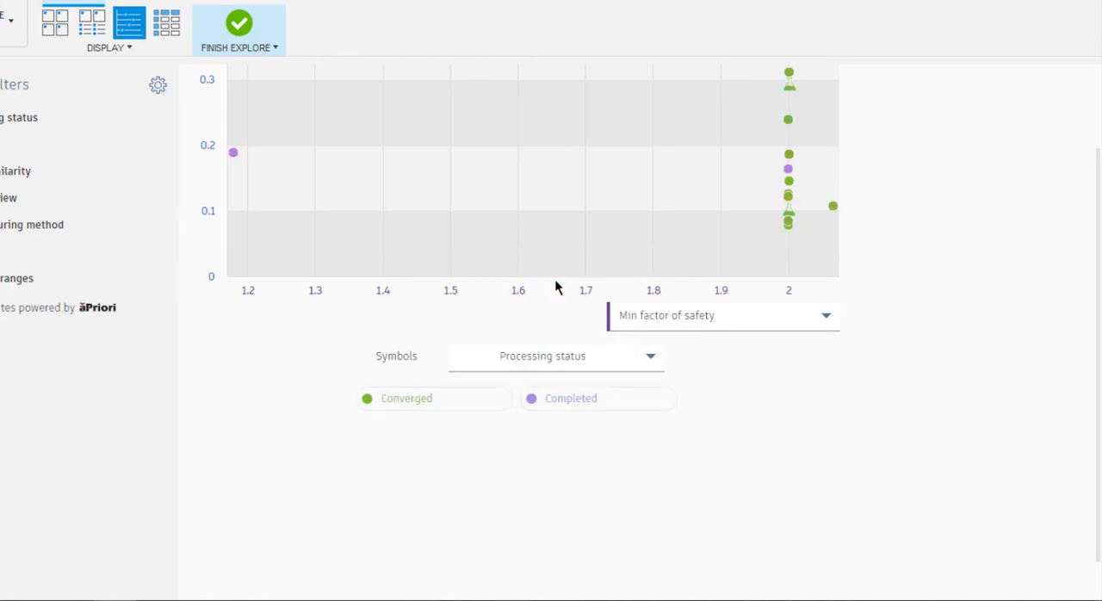
pyautogui.click(575, 360)
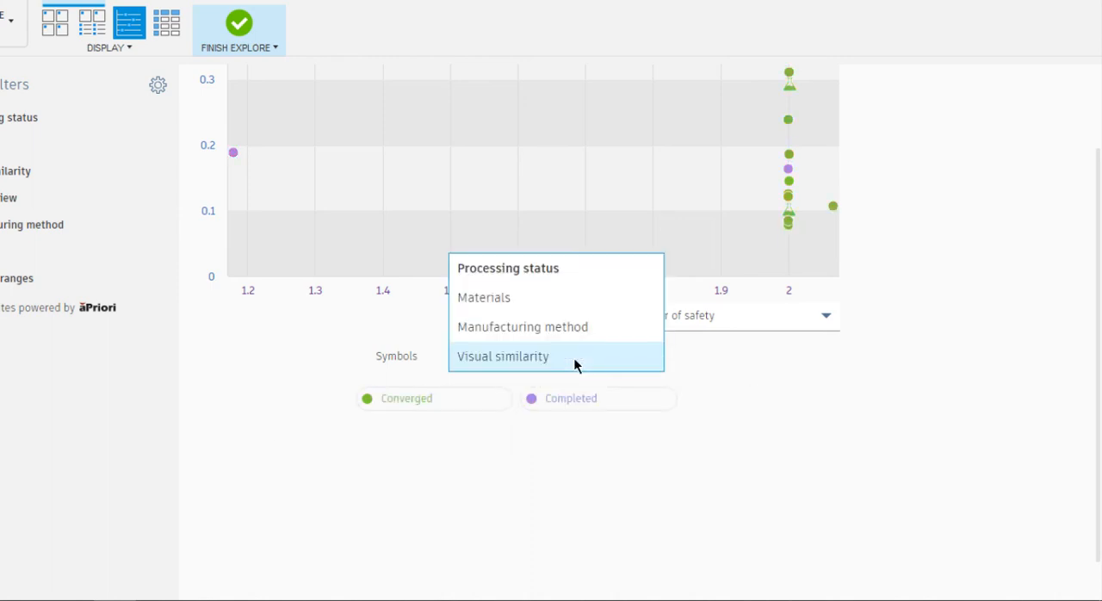
pyautogui.click(549, 298)
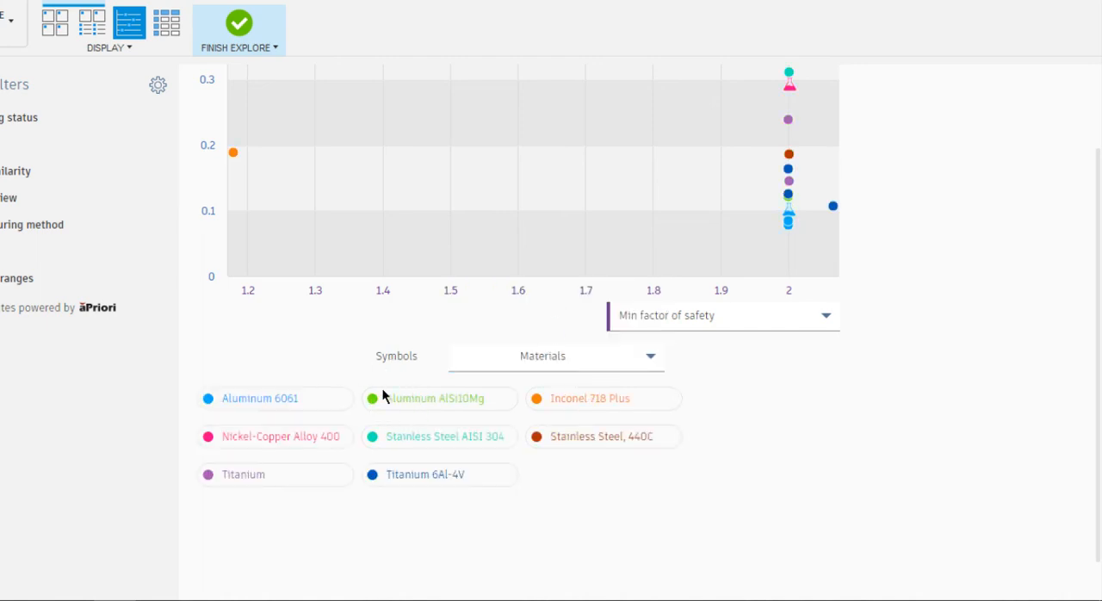
pyautogui.scroll(1, 583, 339)
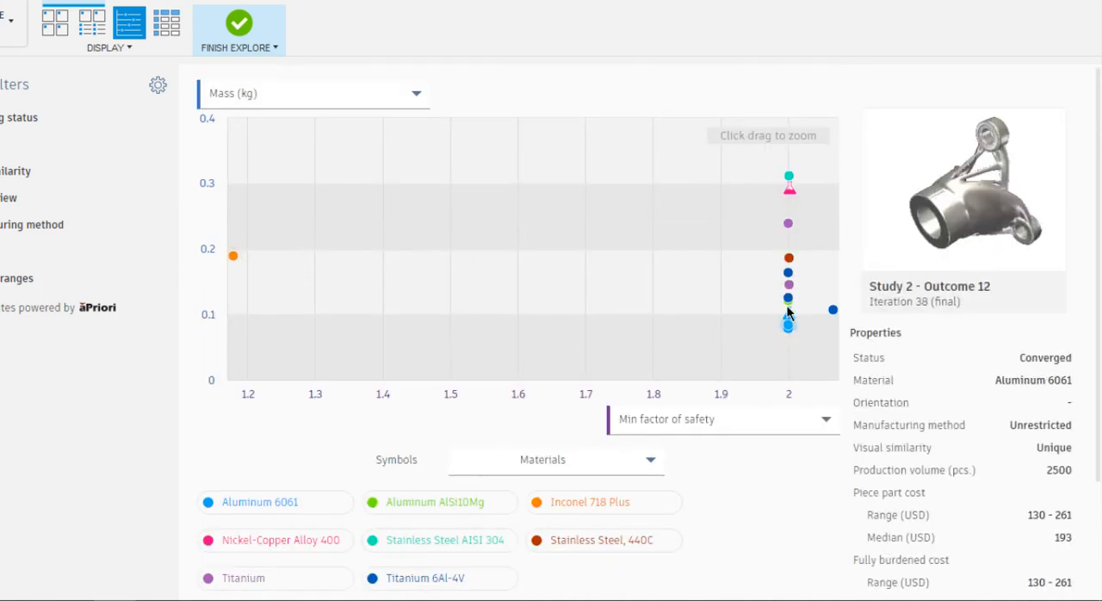
pyautogui.scroll(-1, 408, 518)
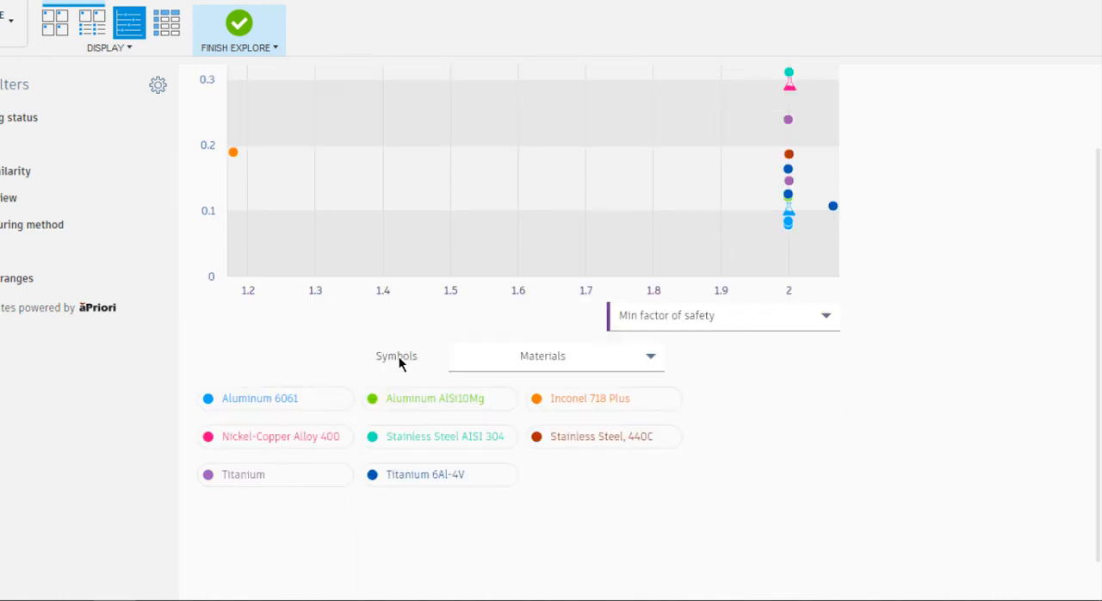
pyautogui.scroll(1, 332, 498)
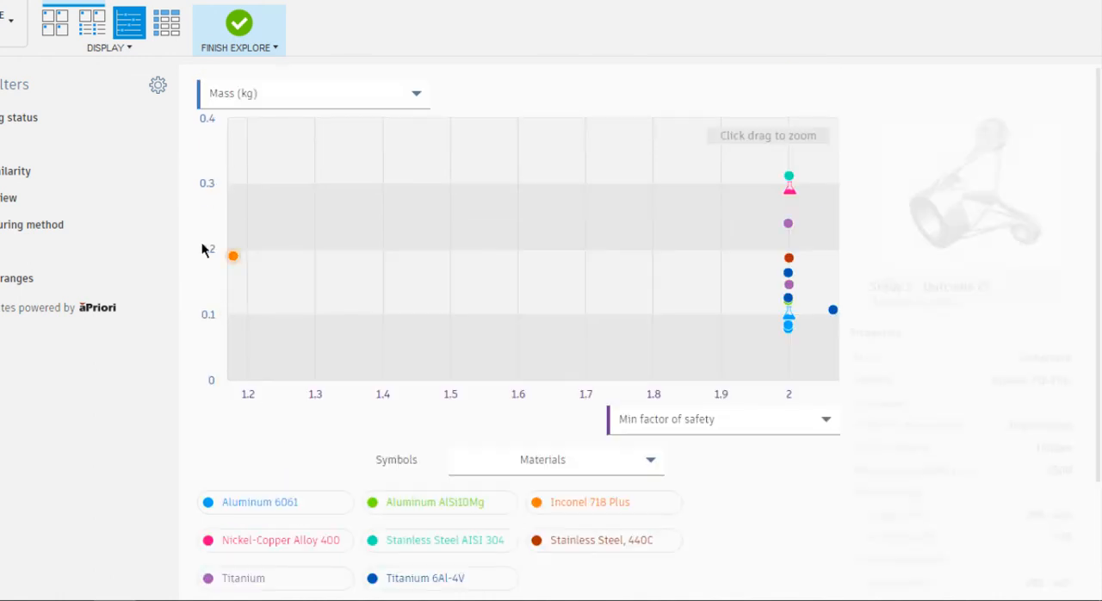
# Show all outcomes as a table and review its columns through to Max displacement global
pyautogui.click(168, 24)
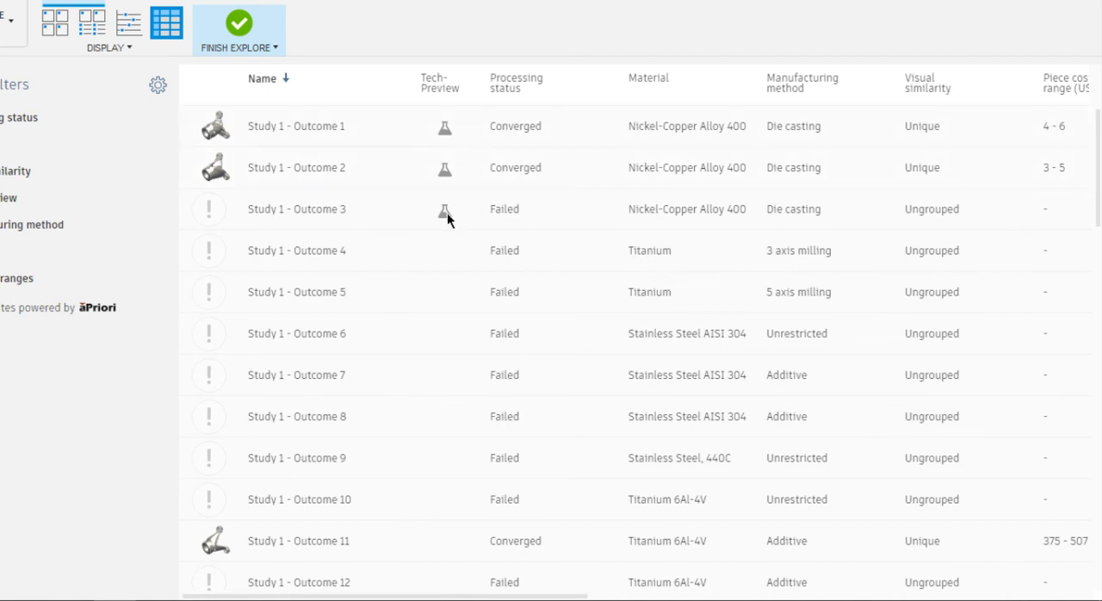
pyautogui.moveTo(411, 590); pyautogui.dragTo(953, 600)
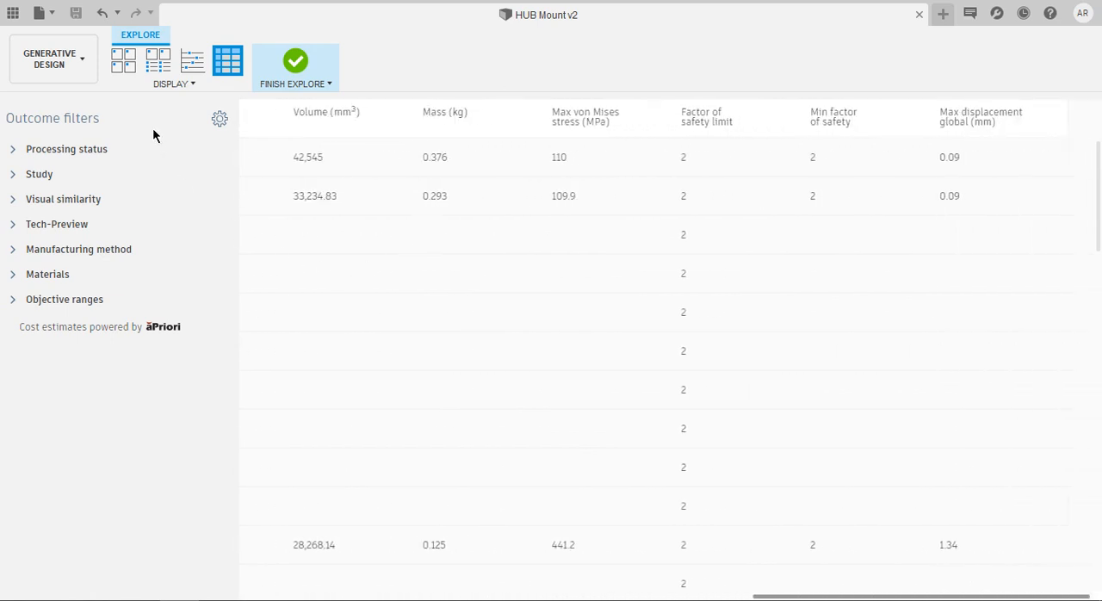
# Display the outcomes as thumbnails and show the Processing status and Study filter options
pyautogui.click(123, 59)
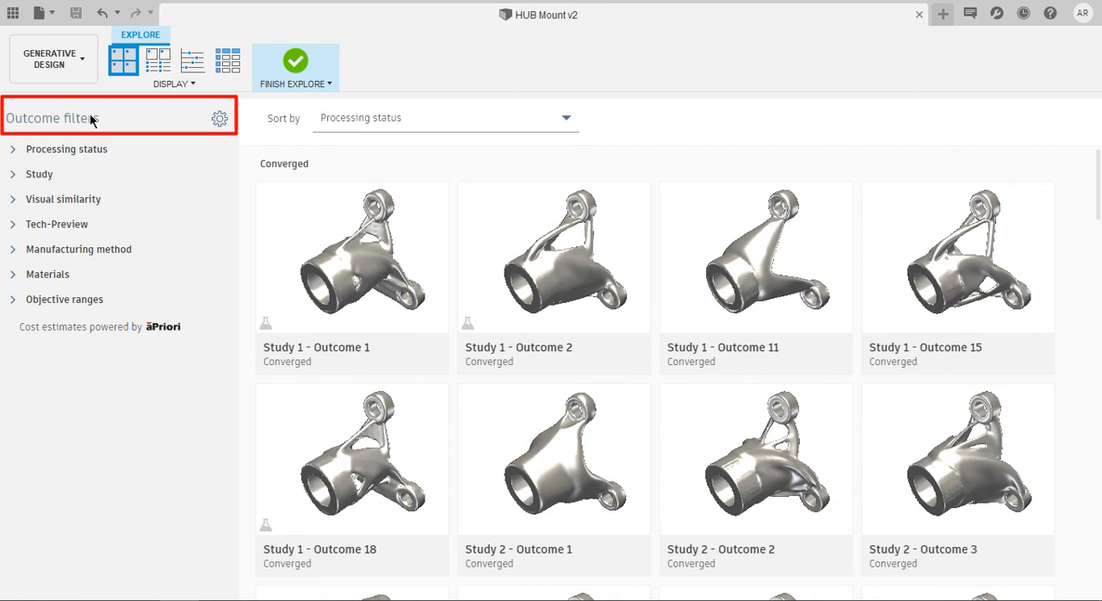
pyautogui.click(13, 149)
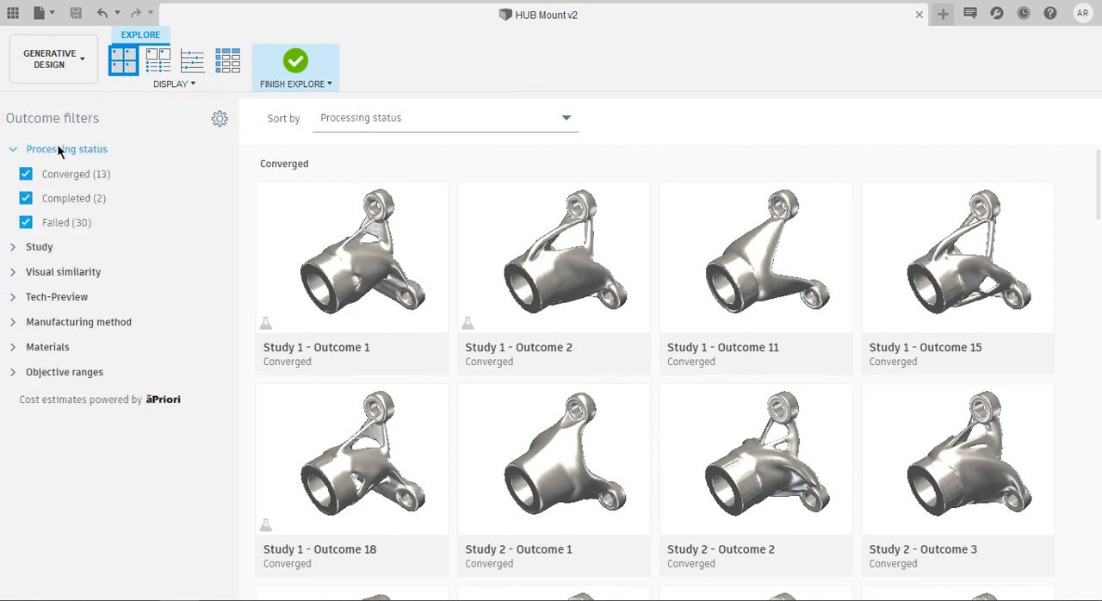
pyautogui.moveTo(69, 221)
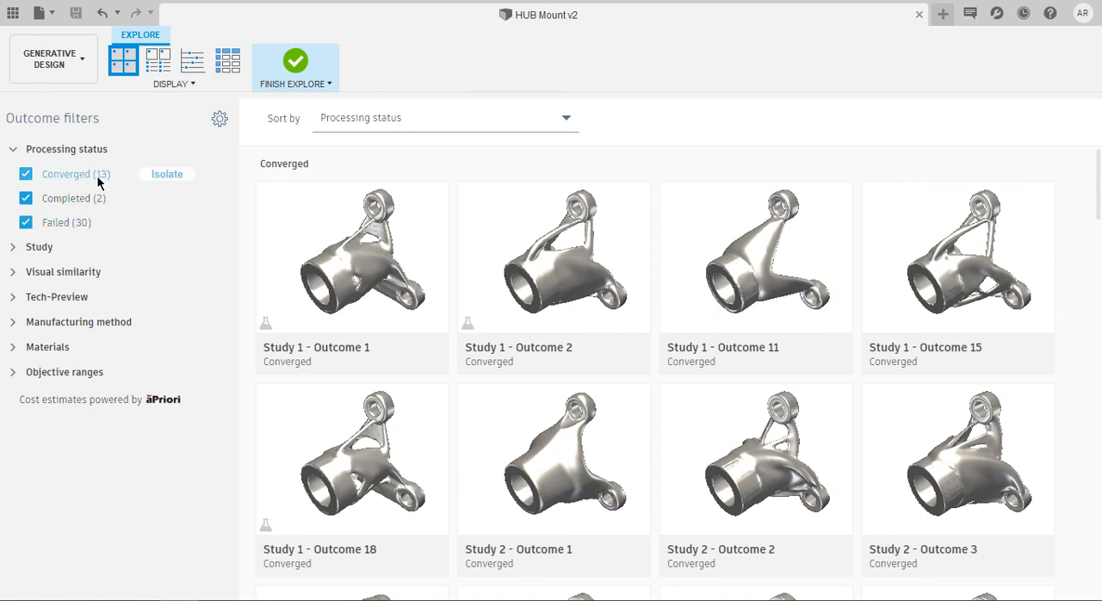
pyautogui.click(19, 248)
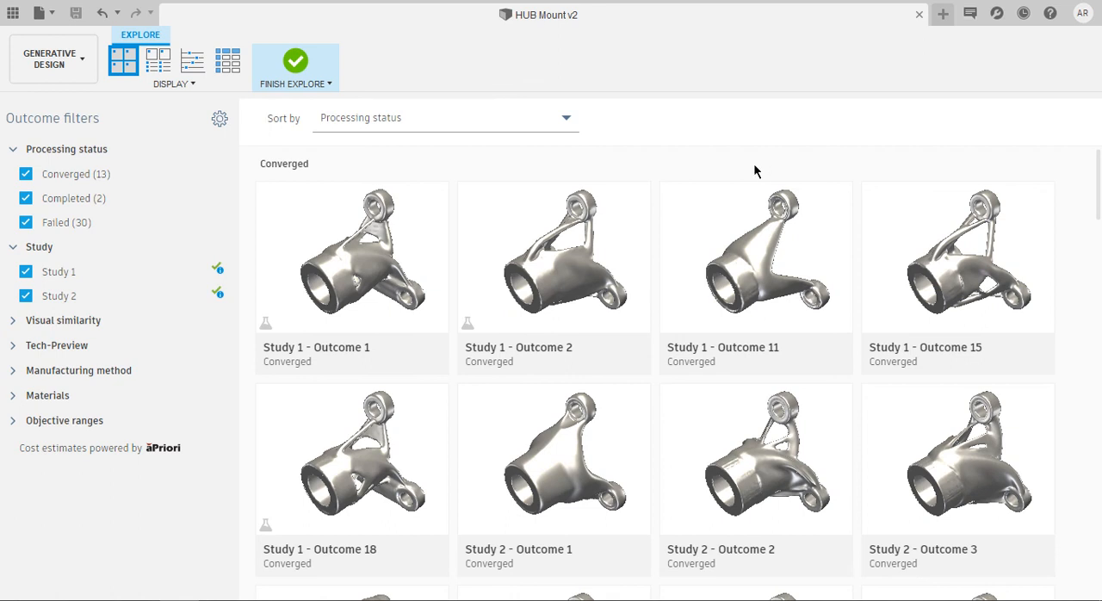
# Isolate the Visual similarity outcomes in Group 1 and in Ungrouped, and reset the filter
pyautogui.click(13, 327)
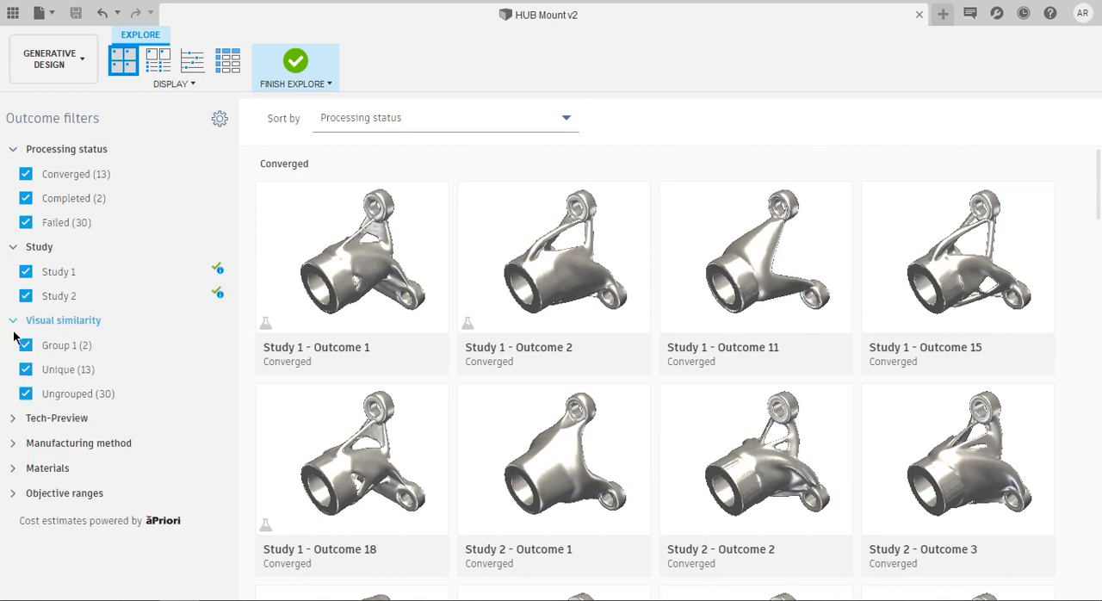
pyautogui.moveTo(160, 345)
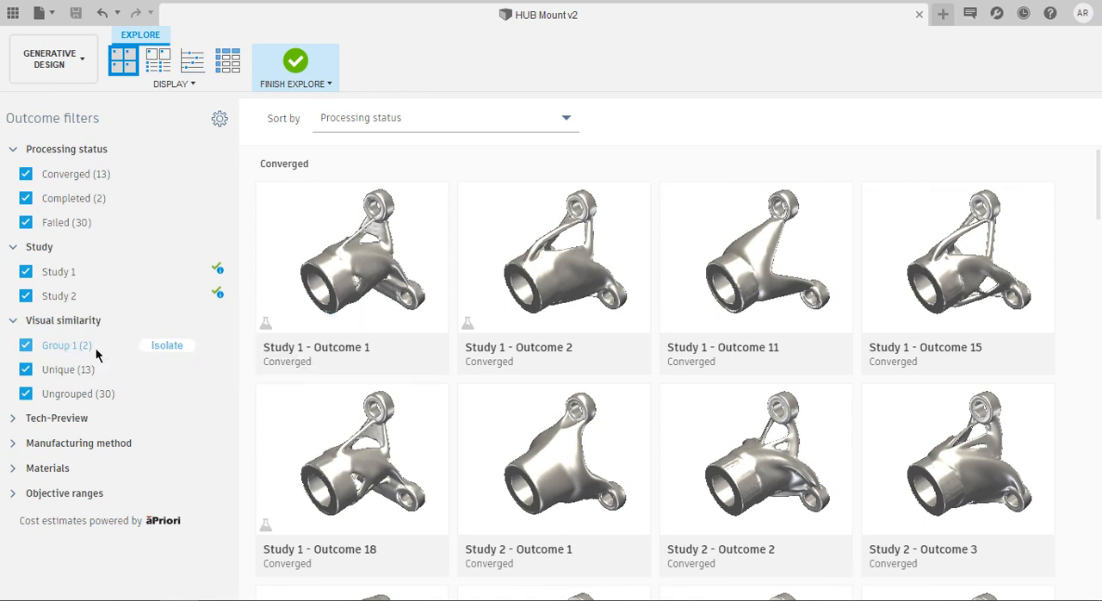
pyautogui.click(153, 345)
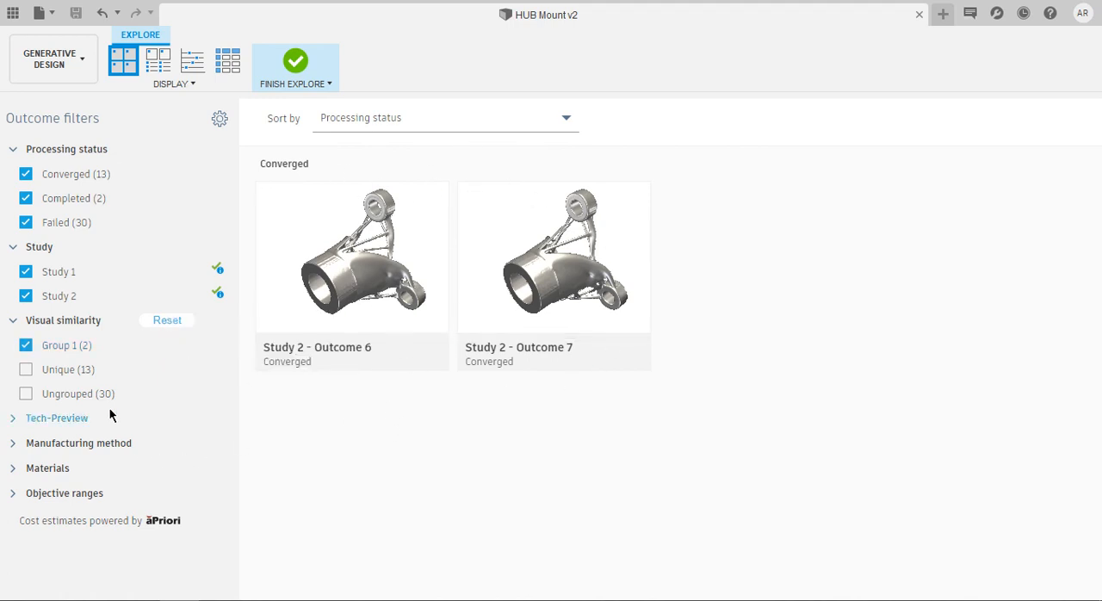
pyautogui.click(157, 371)
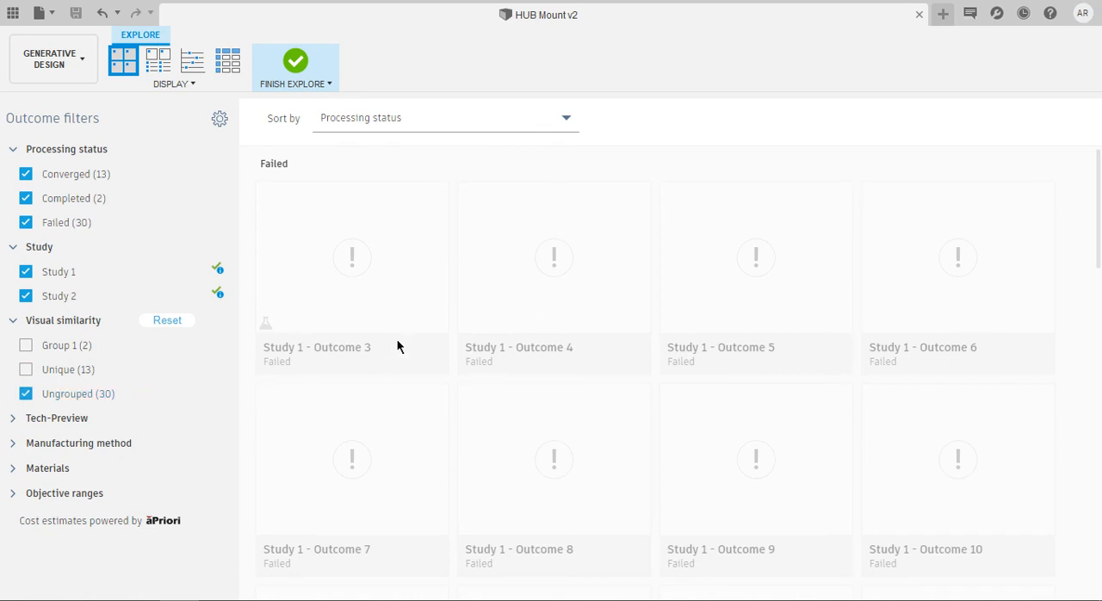
pyautogui.moveTo(448, 222)
pyautogui.moveTo(122, 347)
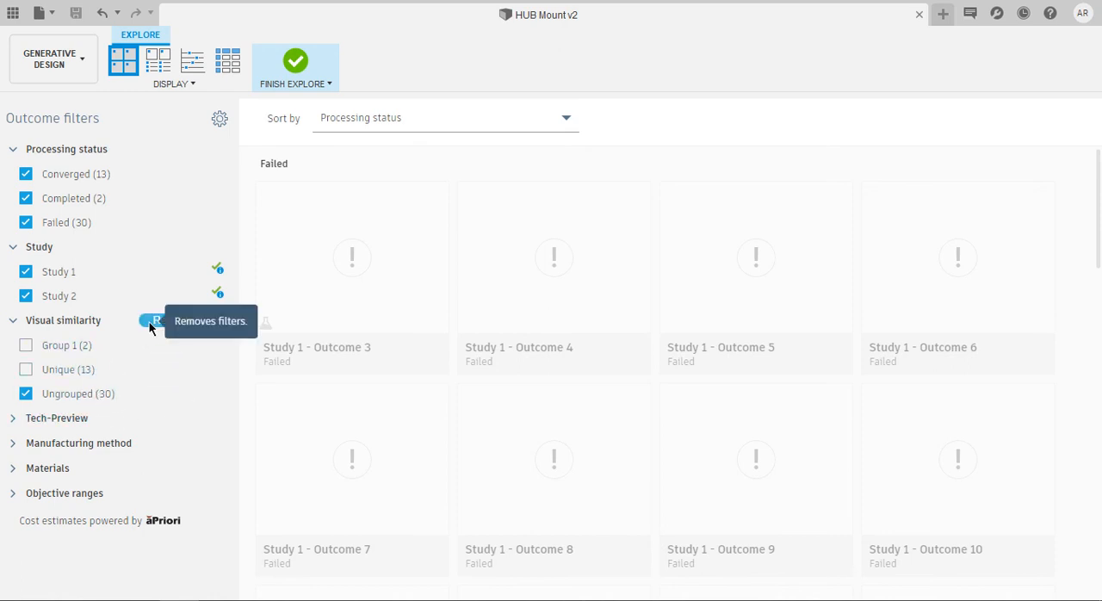
pyautogui.click(149, 322)
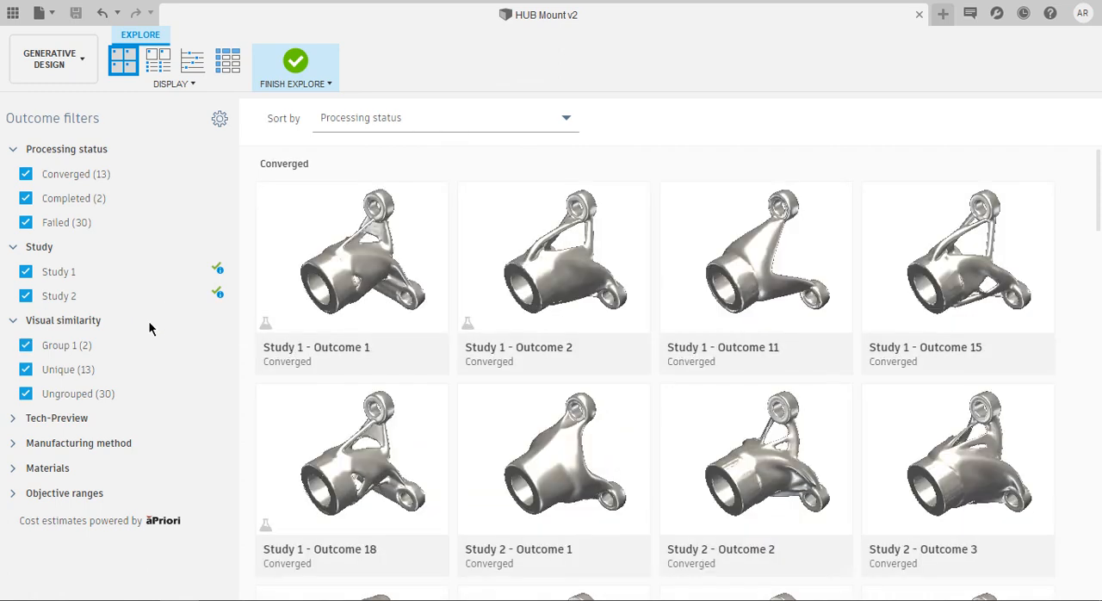
# Isolate the Tech-Preview outcomes and the Not Tech-Preview outcomes in turn, and reset the filter
pyautogui.click(13, 420)
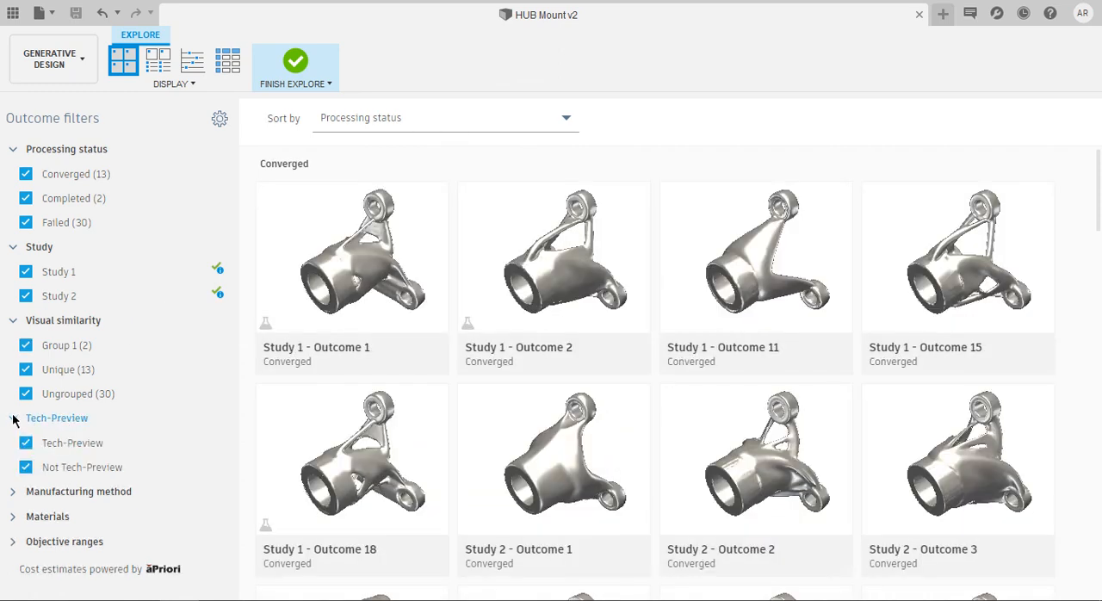
pyautogui.moveTo(45, 443)
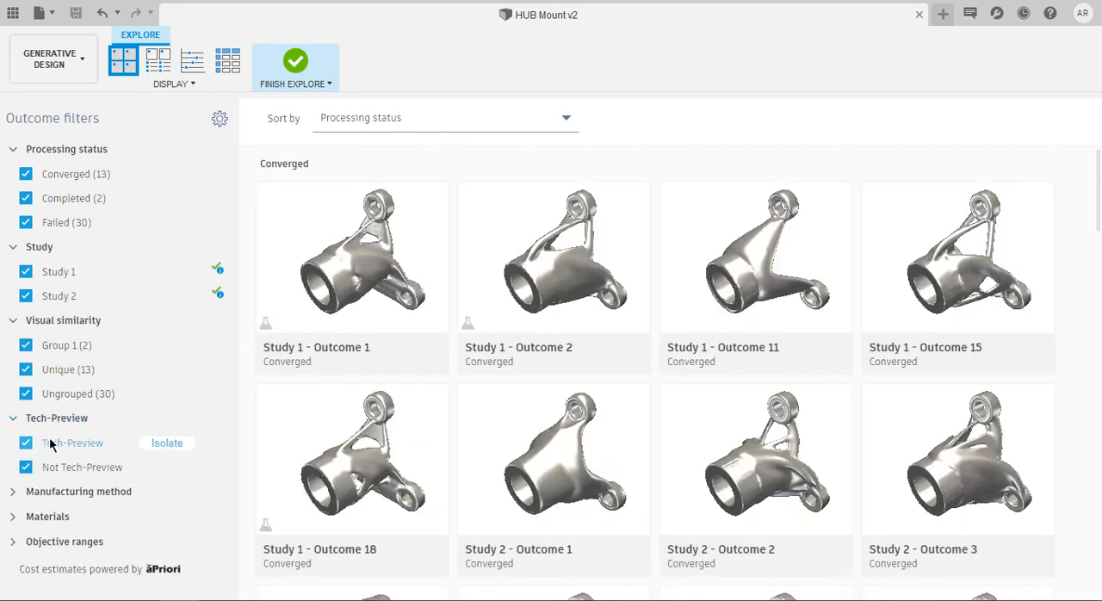
pyautogui.click(167, 444)
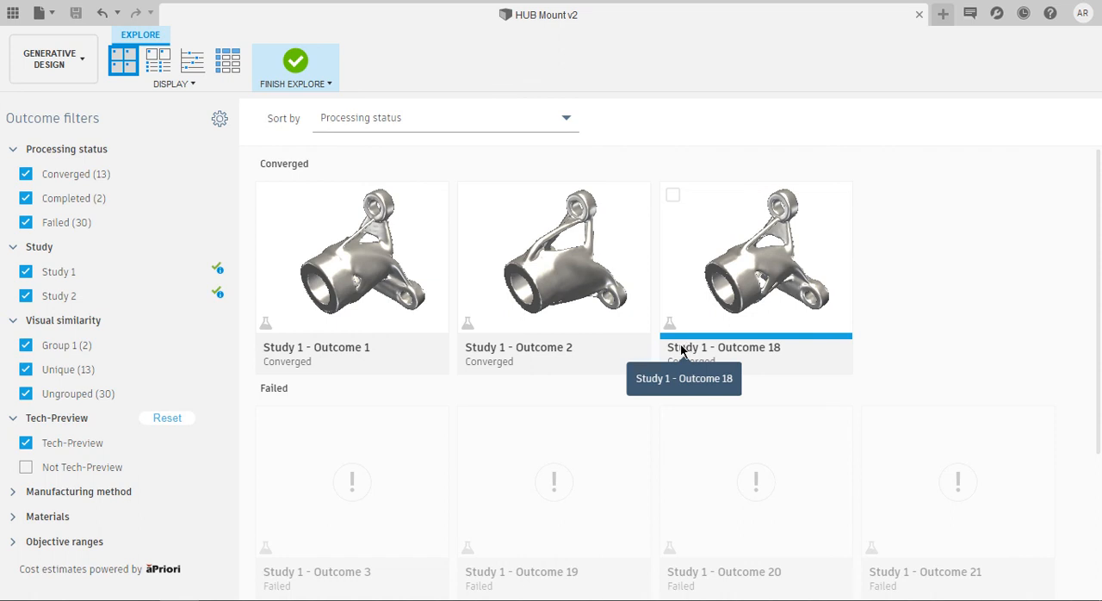
pyautogui.moveTo(141, 463)
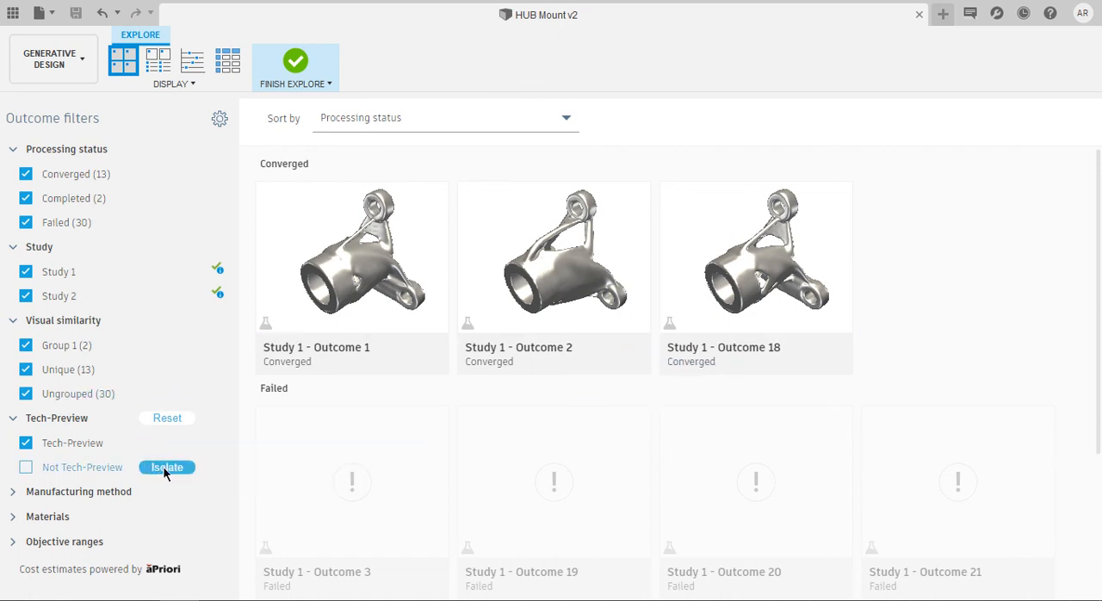
pyautogui.click(165, 470)
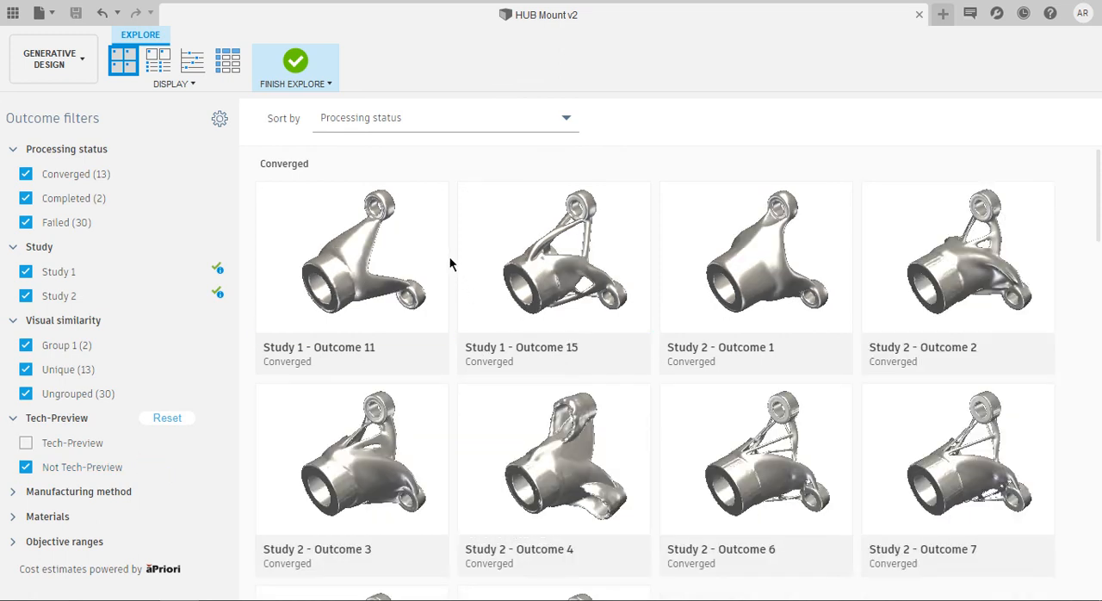
pyautogui.click(167, 419)
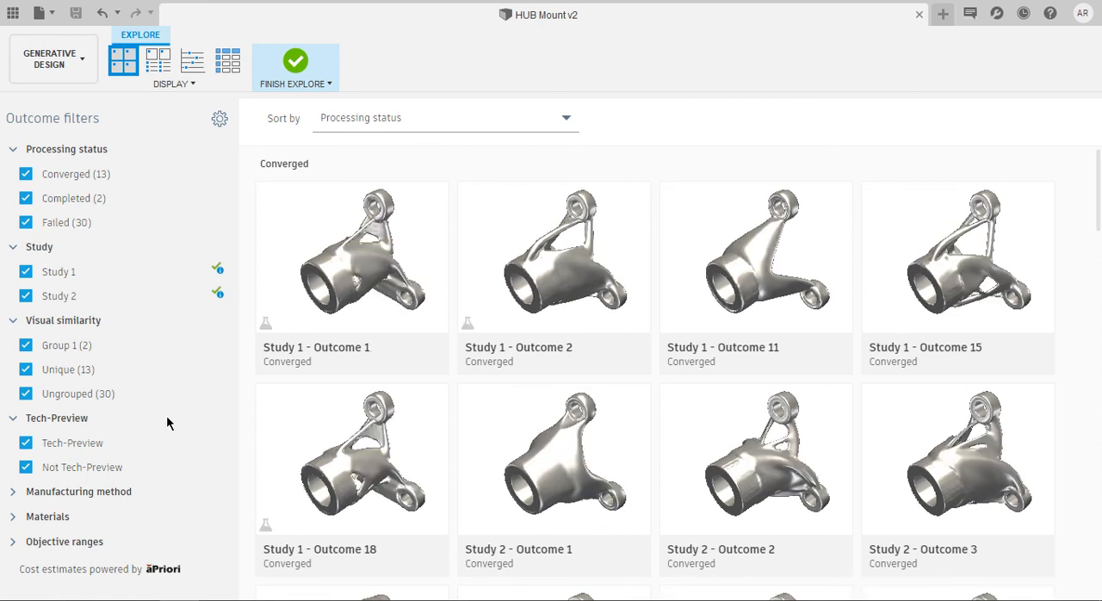
# Isolate the outcomes with the 3 axis milling manufacturing method and reset that filter
pyautogui.click(10, 493)
pyautogui.scroll(-3, 89, 429)
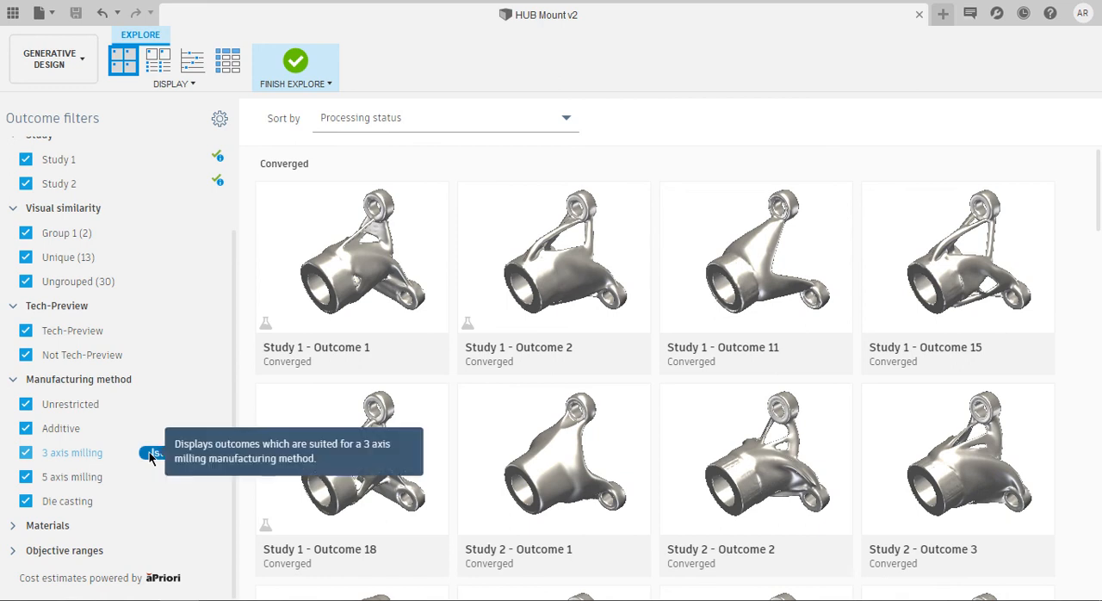
pyautogui.click(149, 452)
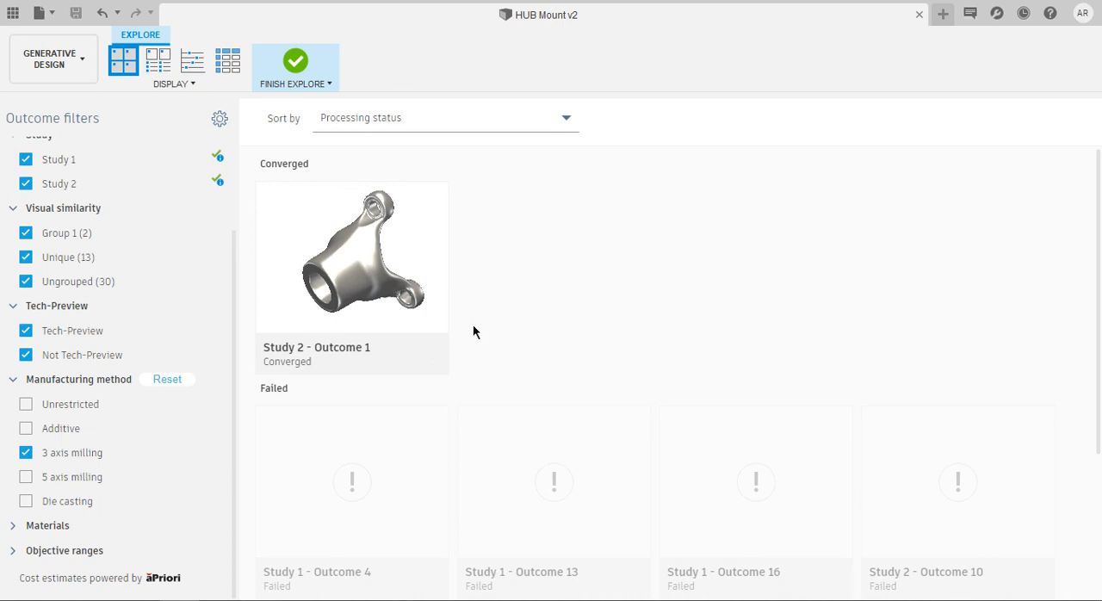
pyautogui.click(186, 384)
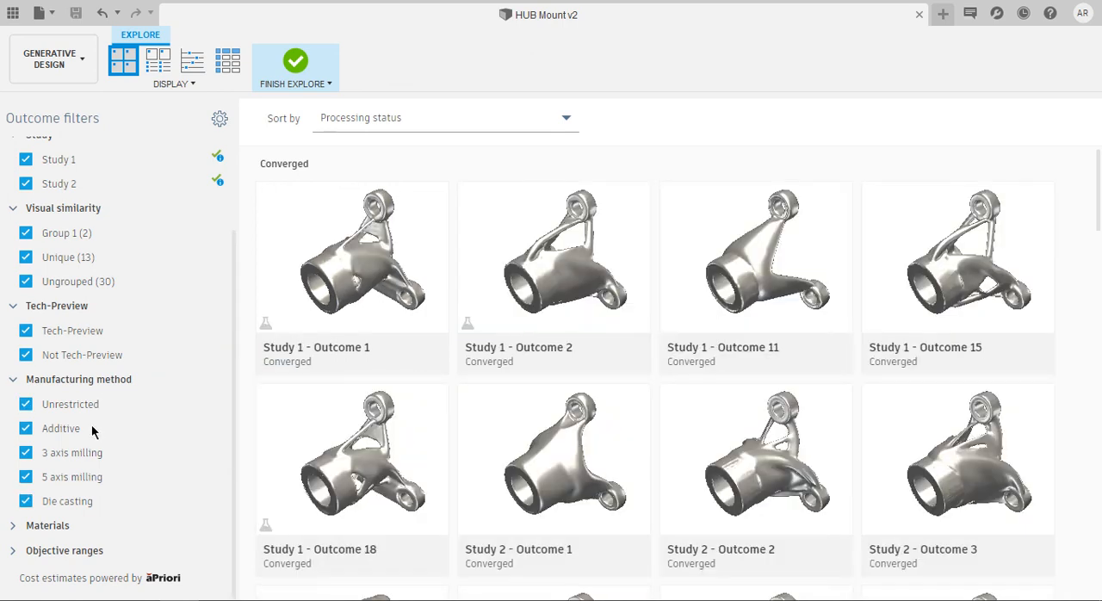
# Isolate the outcomes made of Titanium in the Materials filter and reset it
pyautogui.click(17, 524)
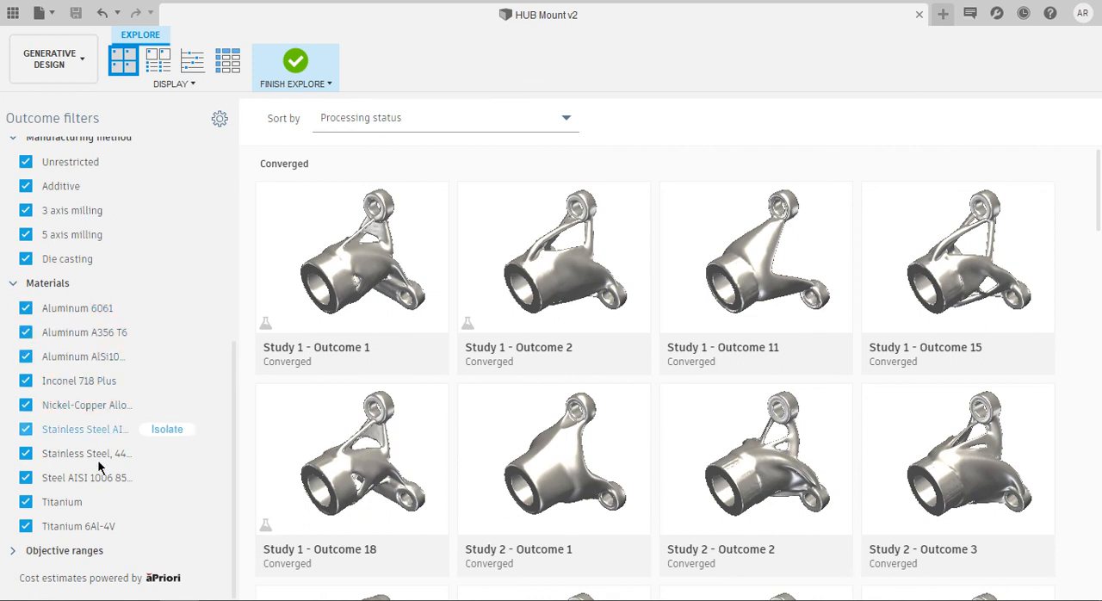
pyautogui.click(156, 505)
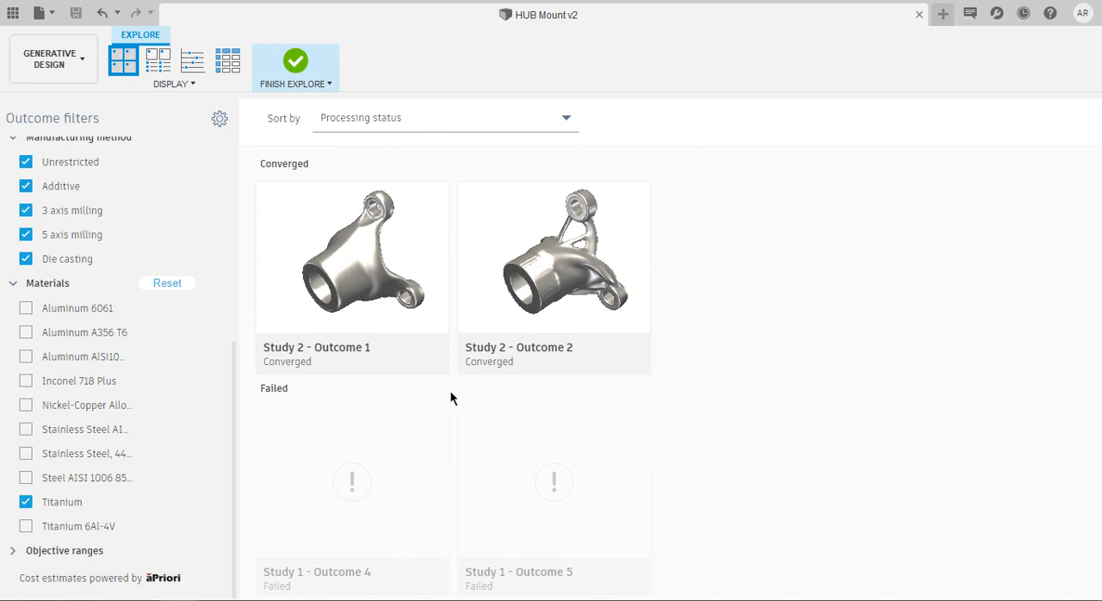
pyautogui.click(153, 282)
# Check the Objective ranges filters by lowering the maximum Min factor of safety to 1.65 and restoring it to 2.07
pyautogui.click(17, 550)
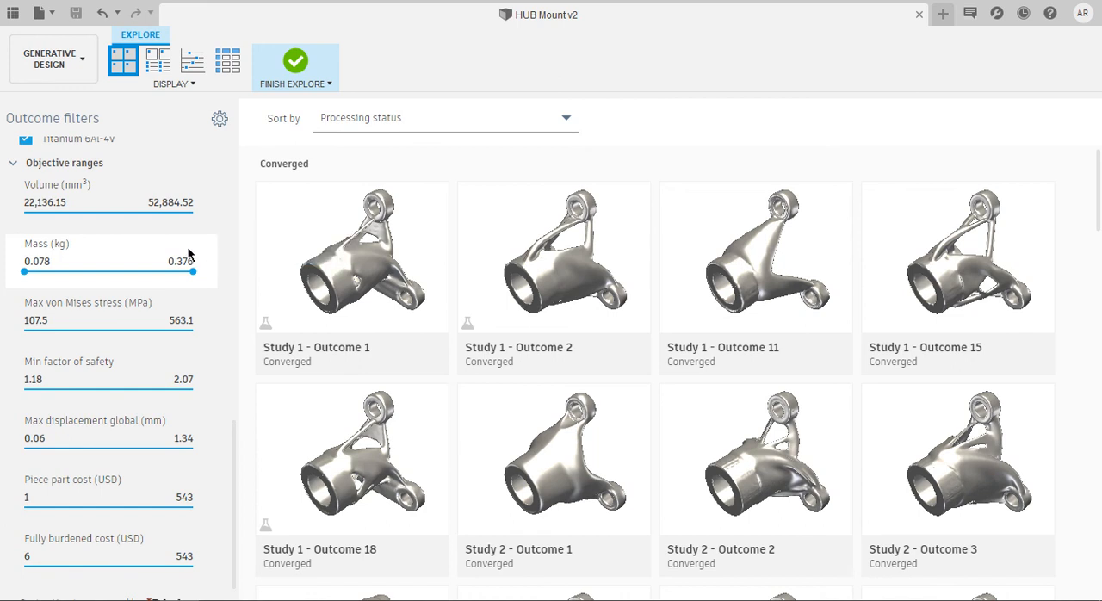
pyautogui.moveTo(194, 212)
pyautogui.mouseDown()
pyautogui.moveTo(113, 215)
pyautogui.moveTo(198, 215)
pyautogui.mouseUp()
pyautogui.moveTo(26, 213)
pyautogui.mouseDown()
pyautogui.moveTo(101, 224)
pyautogui.moveTo(14, 221)
pyautogui.mouseUp()
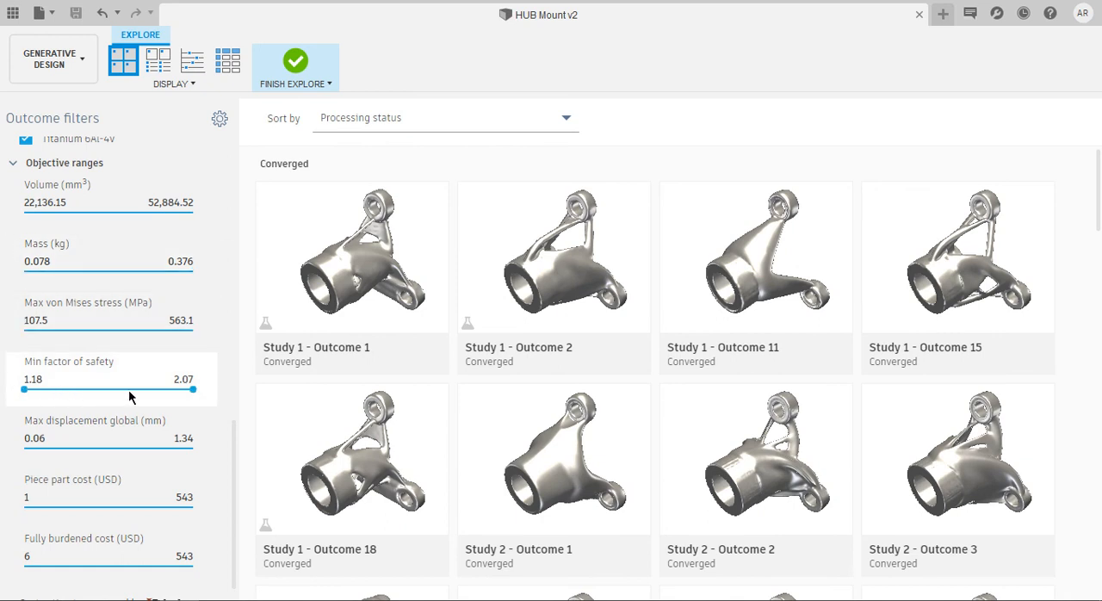
pyautogui.moveTo(24, 389)
pyautogui.mouseDown()
pyautogui.moveTo(144, 399)
pyautogui.moveTo(11, 398)
pyautogui.mouseUp()
pyautogui.moveTo(192, 391); pyautogui.dragTo(114, 406)
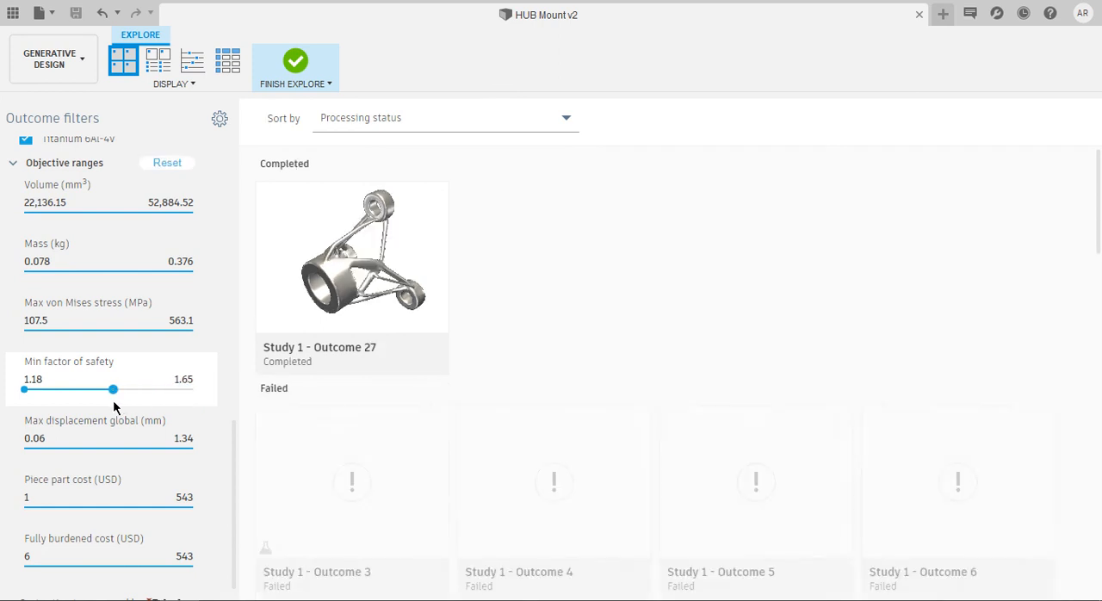
pyautogui.moveTo(111, 388); pyautogui.dragTo(215, 403)
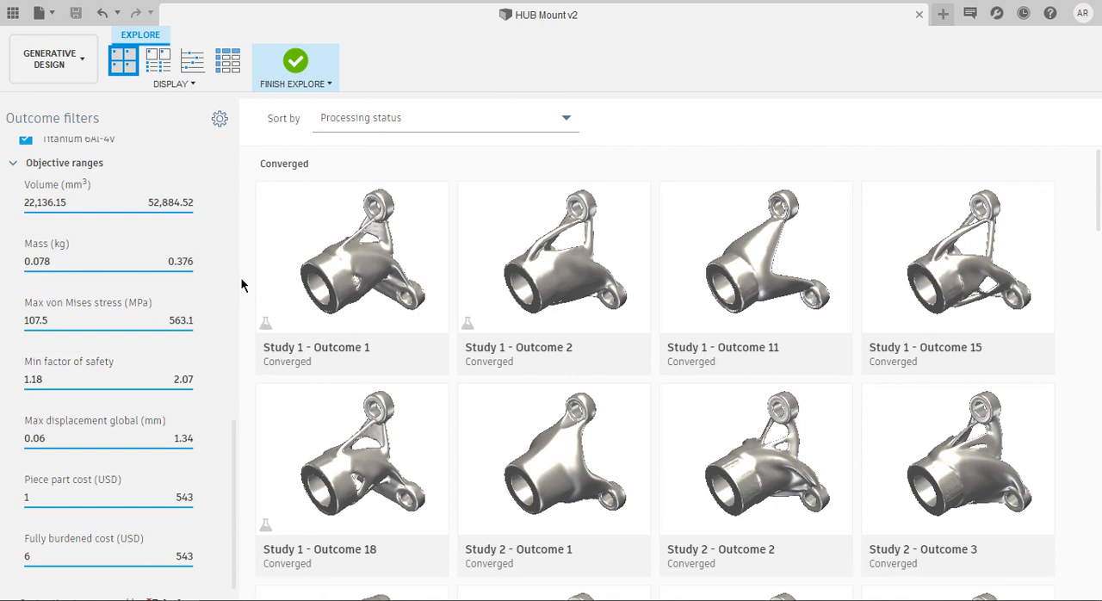
# Open Study 1 - Outcome 2, examine its shape at iteration 8 from several angles, and return to iteration 13
pyautogui.doubleClick(797, 464)
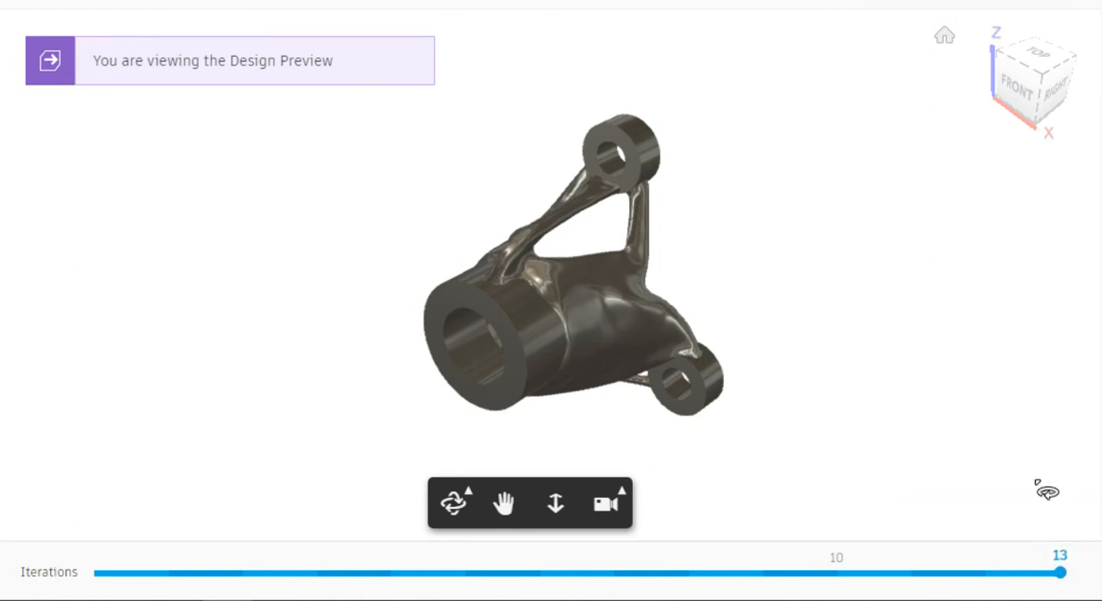
pyautogui.moveTo(1059, 575); pyautogui.dragTo(689, 572)
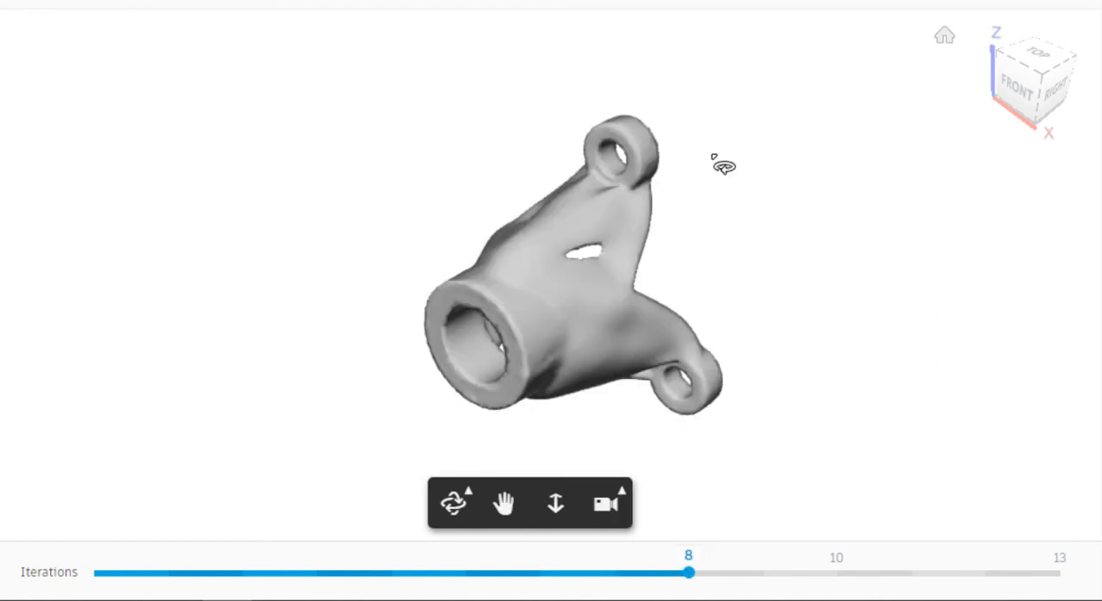
pyautogui.moveTo(517, 297); pyautogui.dragTo(740, 273)
pyautogui.moveTo(288, 296); pyautogui.dragTo(599, 96)
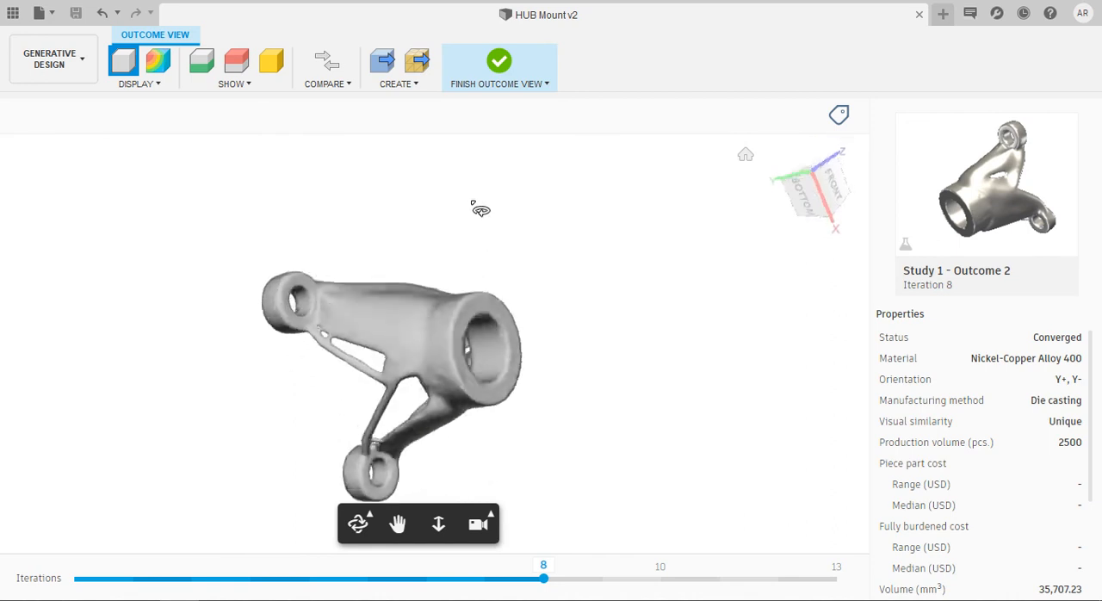
pyautogui.moveTo(481, 210); pyautogui.dragTo(379, 379)
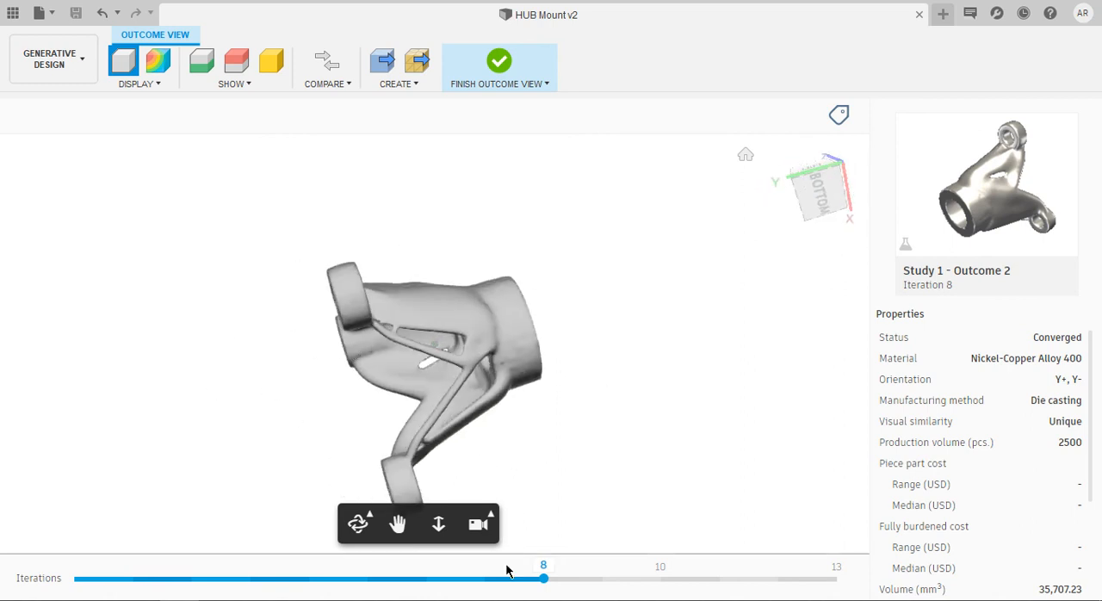
pyautogui.moveTo(544, 579); pyautogui.dragTo(850, 571)
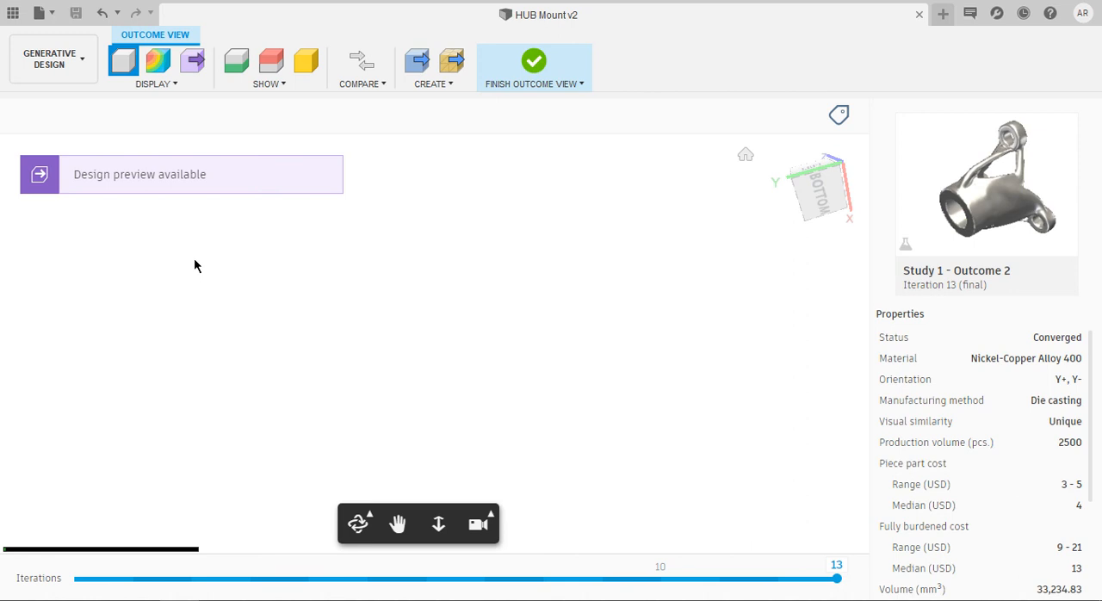
# Display the stress view of the outcome and examine its high, ideal and low stress regions from all sides
pyautogui.click(159, 65)
pyautogui.keyDown('shift'); pyautogui.moveTo(622, 349); pyautogui.dragTo(603, 378, button='middle'); pyautogui.keyUp('shift')
pyautogui.moveTo(820, 304)
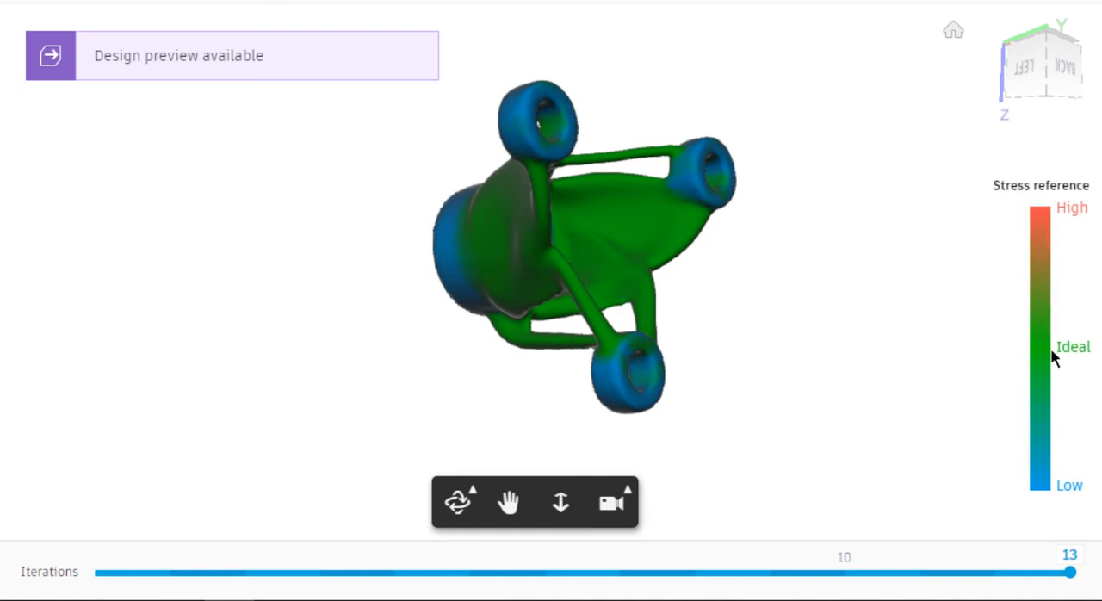
pyautogui.moveTo(1038, 351)
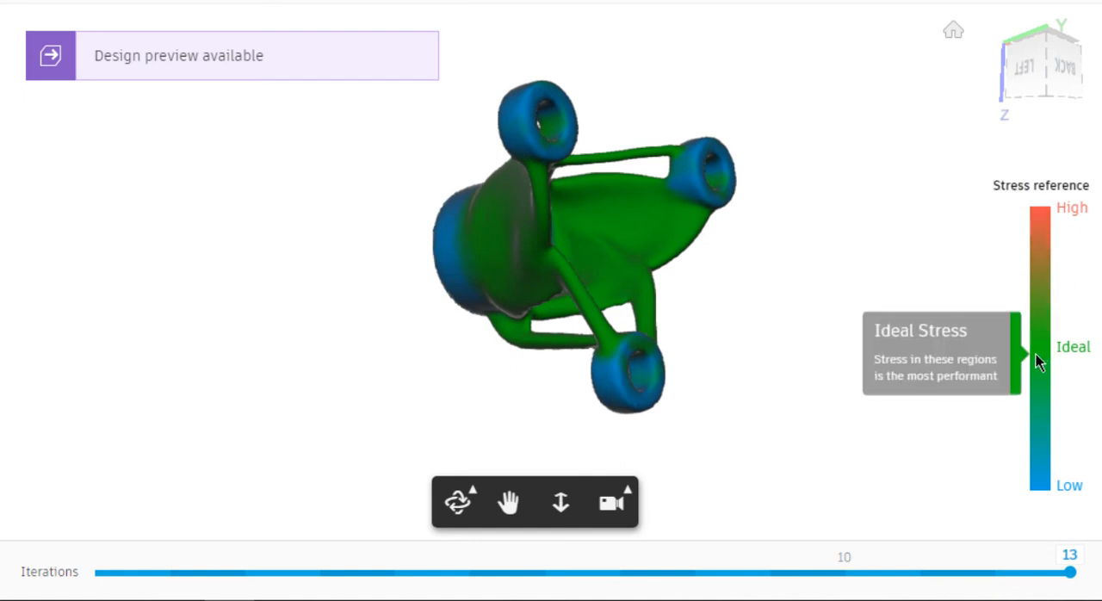
pyautogui.moveTo(1036, 354); pyautogui.dragTo(524, 278)
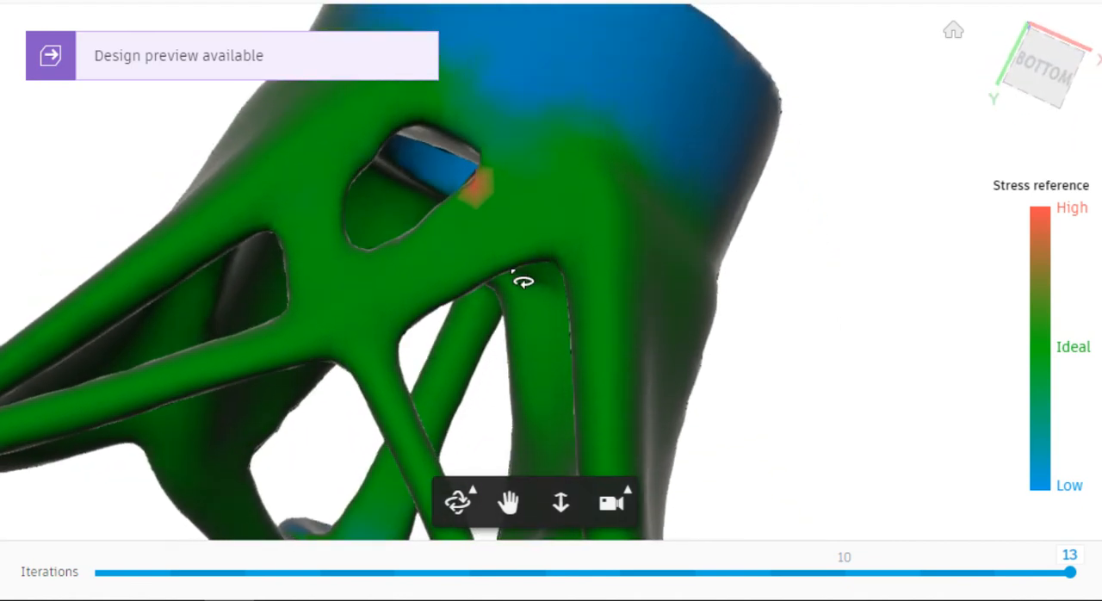
pyautogui.scroll(-3, 522, 279)
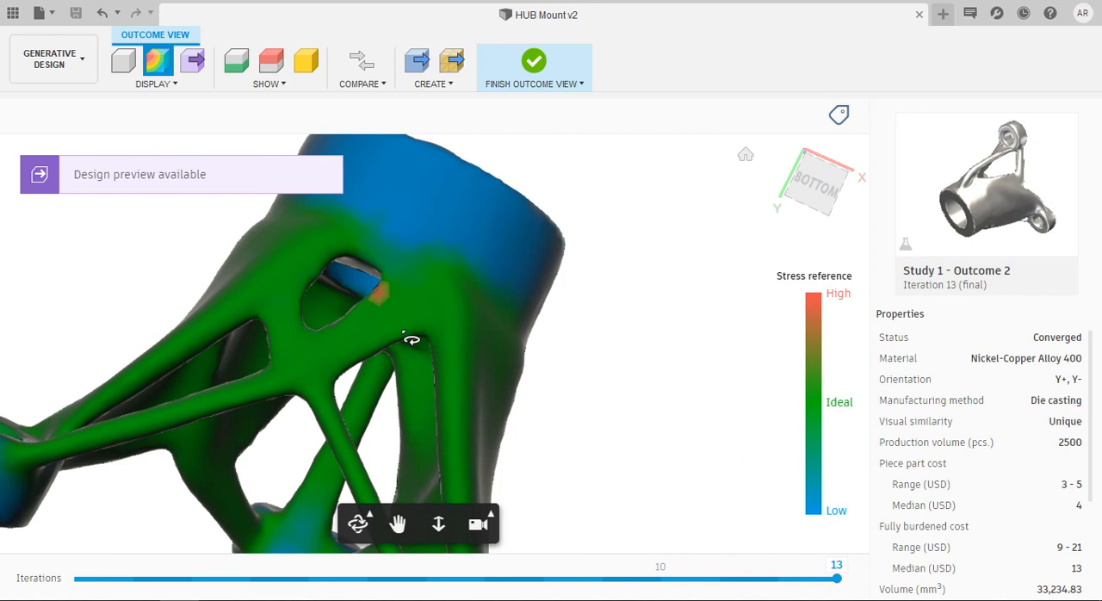
# Display the design preview of the final iteration and inspect its surfaces from below
pyautogui.click(194, 72)
pyautogui.keyDown('shift'); pyautogui.moveTo(366, 366); pyautogui.dragTo(357, 327, button='middle'); pyautogui.keyUp('shift')
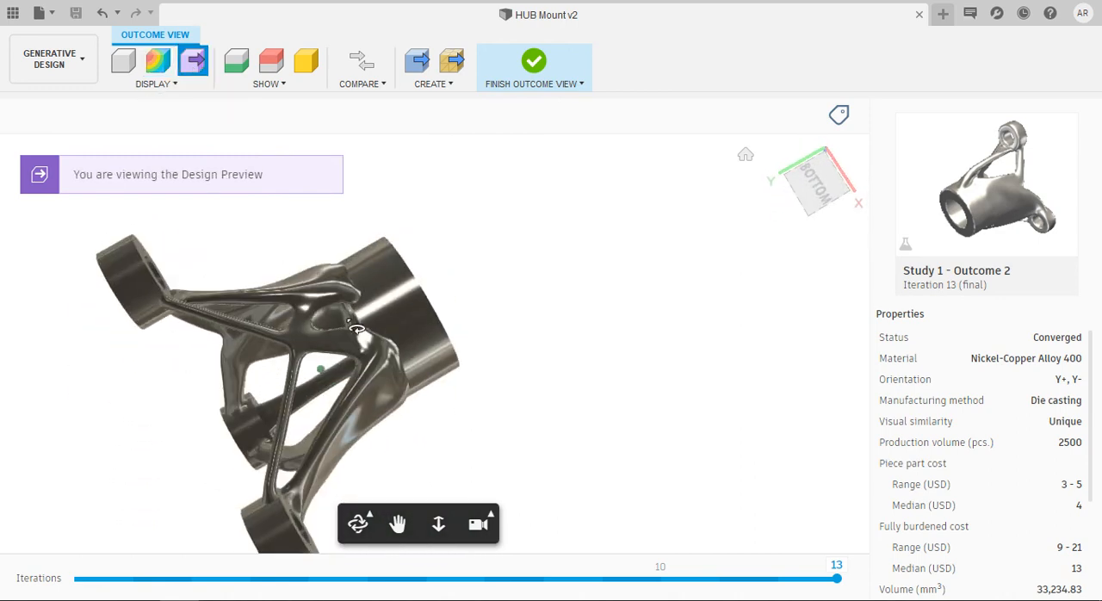
# Show the preserve, obstacle and starting shape geometry over the design preview and examine how the outcome fits around them from several angles
pyautogui.keyDown('shift'); pyautogui.moveTo(389, 360); pyautogui.dragTo(284, 276, button='middle'); pyautogui.keyUp('shift')
pyautogui.click(238, 62)
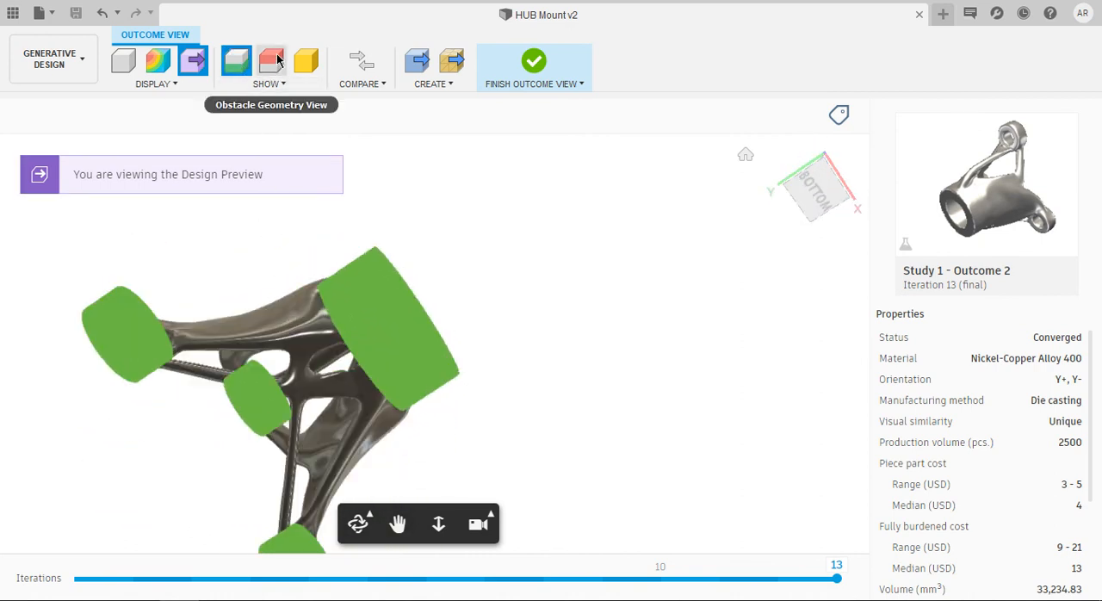
pyautogui.click(277, 60)
pyautogui.keyDown('shift'); pyautogui.moveTo(389, 384); pyautogui.dragTo(336, 143, button='middle'); pyautogui.keyUp('shift')
pyautogui.click(305, 60)
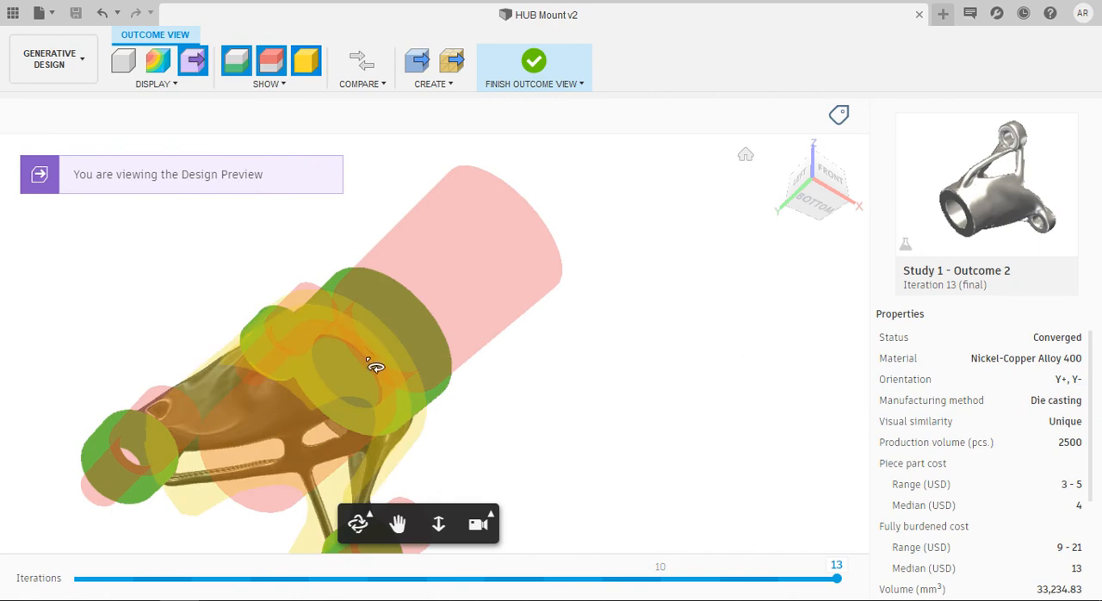
pyautogui.keyDown('shift'); pyautogui.moveTo(369, 364); pyautogui.dragTo(120, 441, button='middle'); pyautogui.keyUp('shift')
pyautogui.keyDown('shift'); pyautogui.moveTo(266, 418); pyautogui.dragTo(365, 249, button='middle'); pyautogui.keyUp('shift')
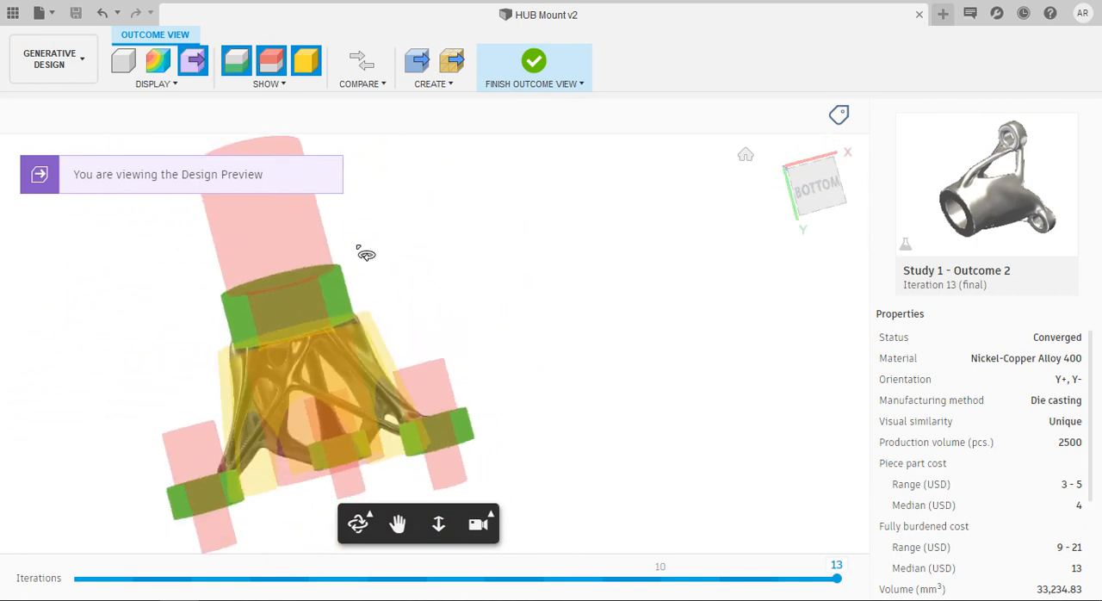
pyautogui.click(361, 72)
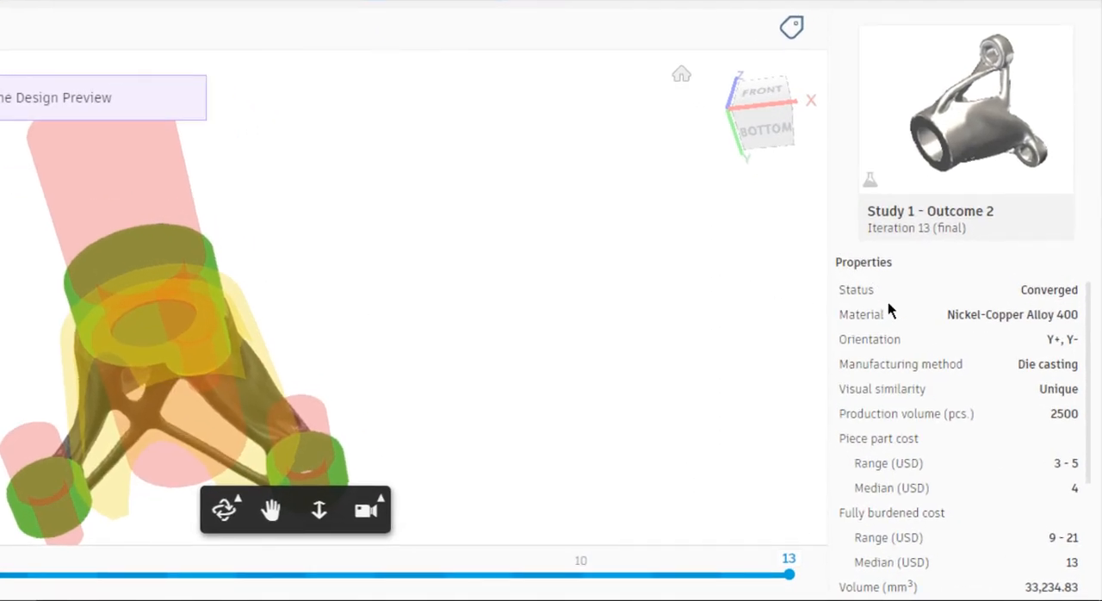
# Review Study 1 - Outcome 2's orientation, cost, mass, stress and safety factor properties, and return to the outcomes overview
pyautogui.moveTo(904, 336)
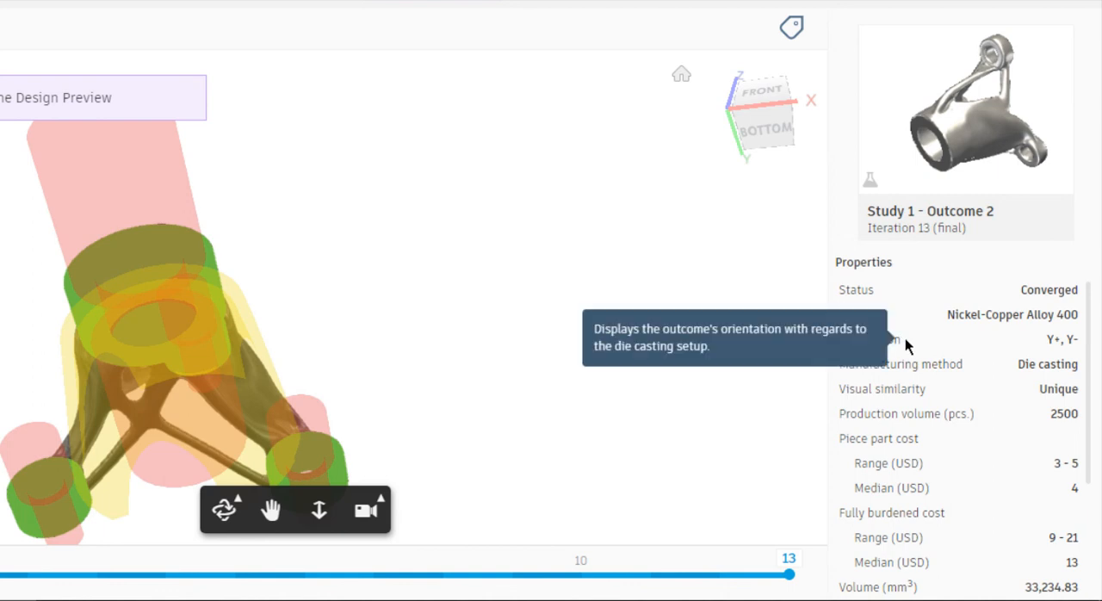
pyautogui.scroll(-3, 905, 338)
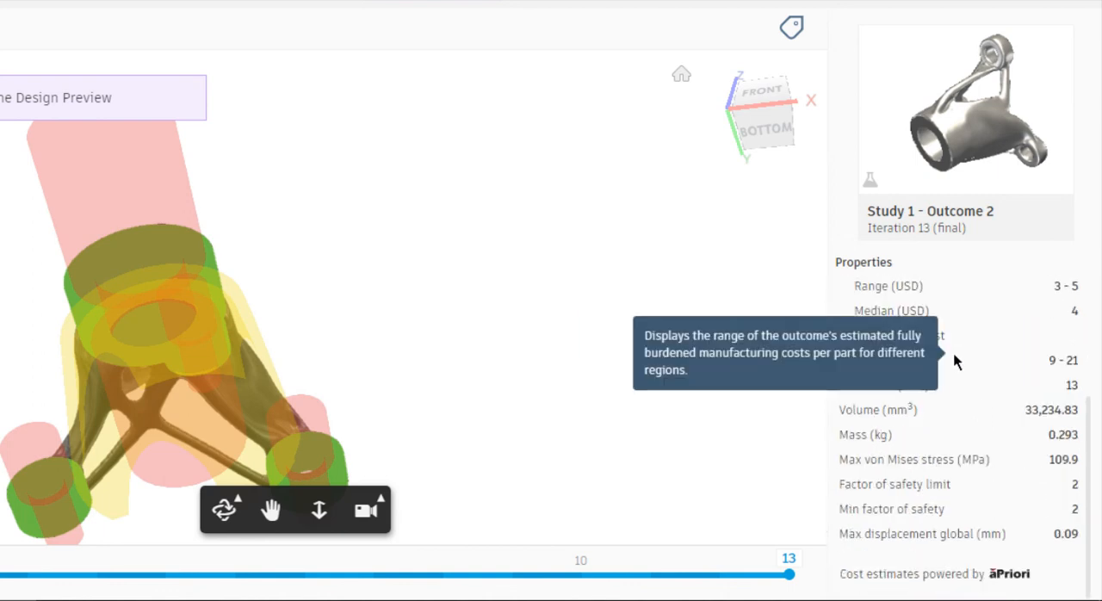
pyautogui.scroll(2, 930, 357)
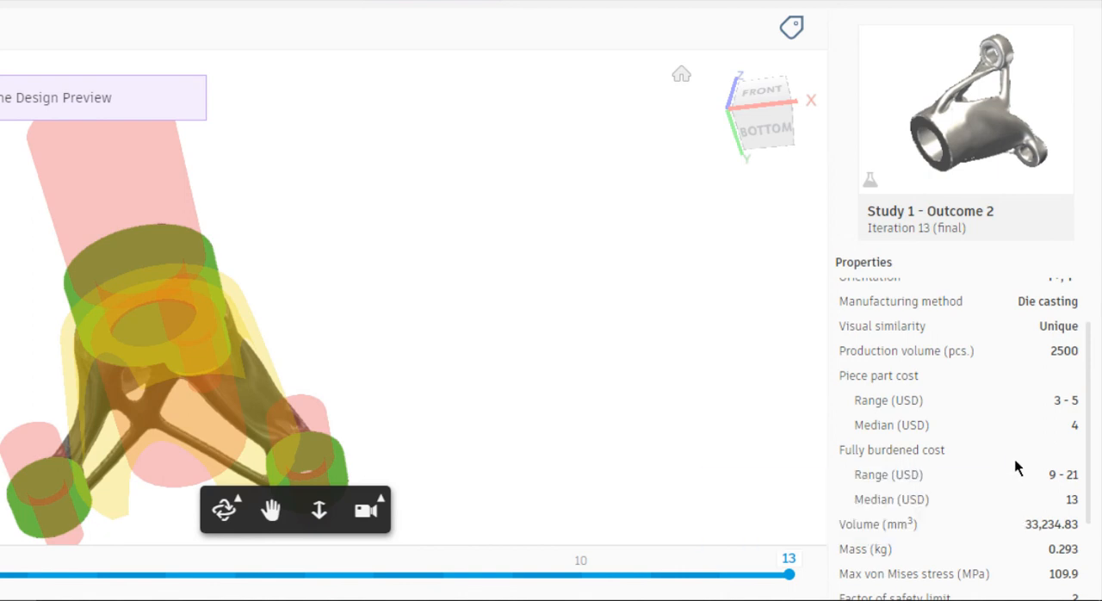
pyautogui.scroll(-3, 1016, 467)
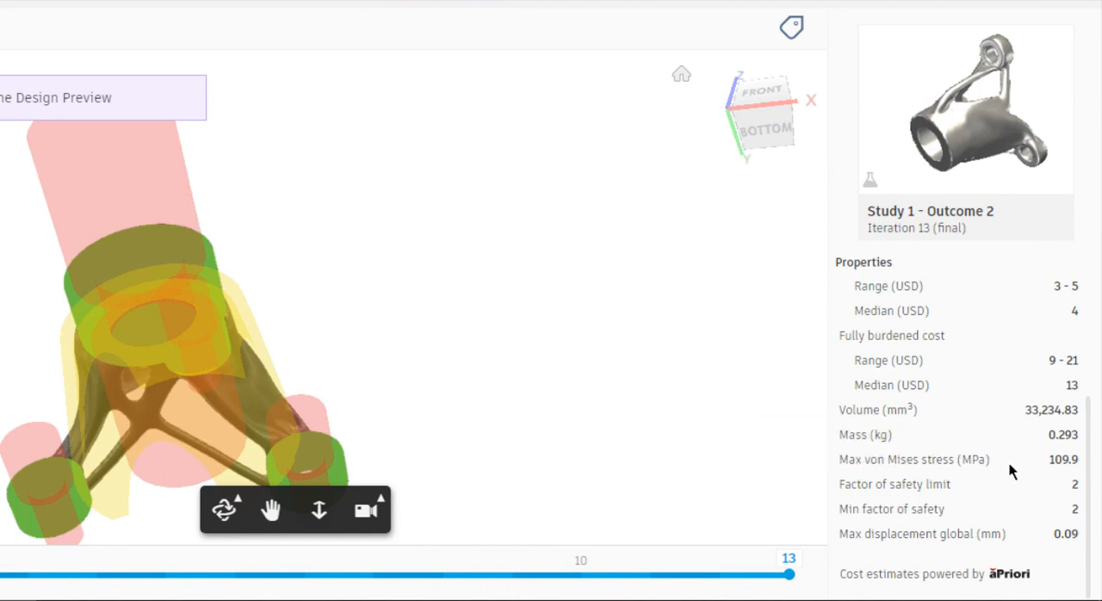
pyautogui.moveTo(1064, 457)
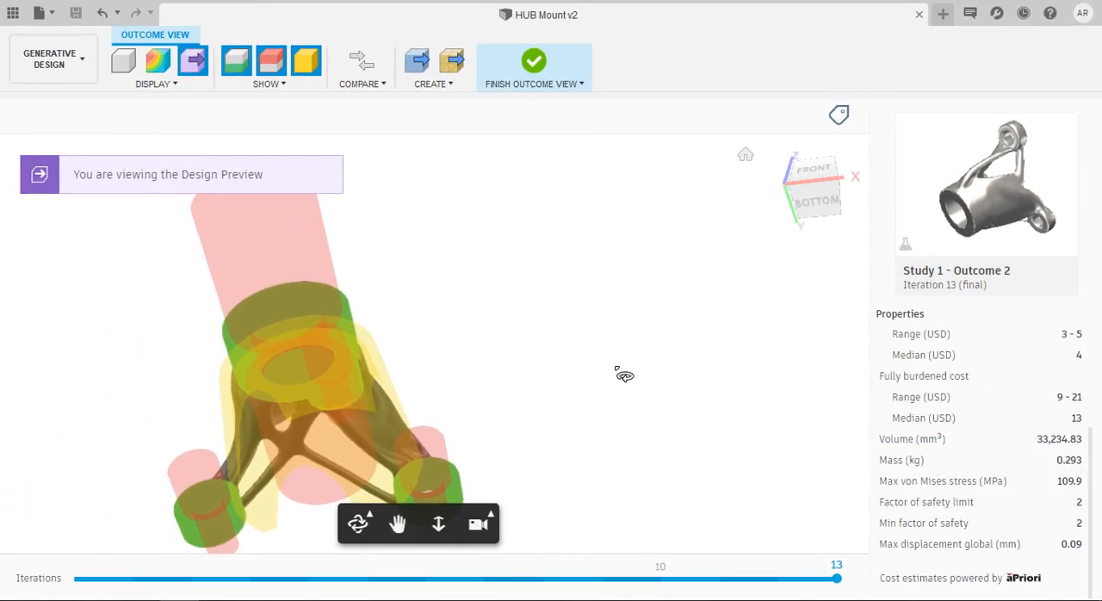
pyautogui.click(534, 61)
# Filter the outcomes to isolate Converged processing status and Study 2
pyautogui.scroll(-5, 543, 314)
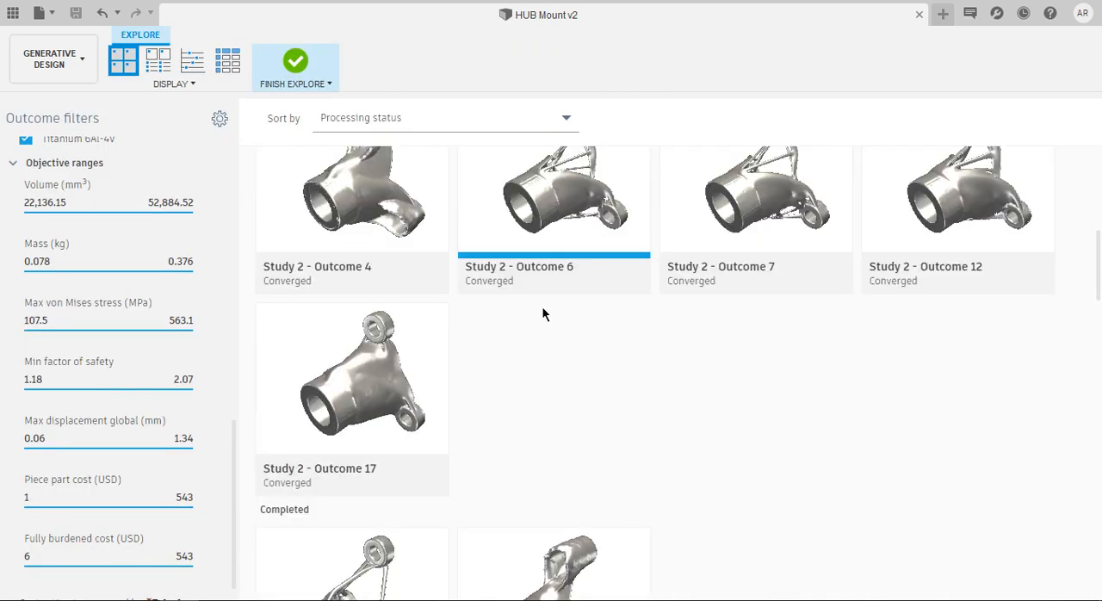
pyautogui.scroll(5, 543, 314)
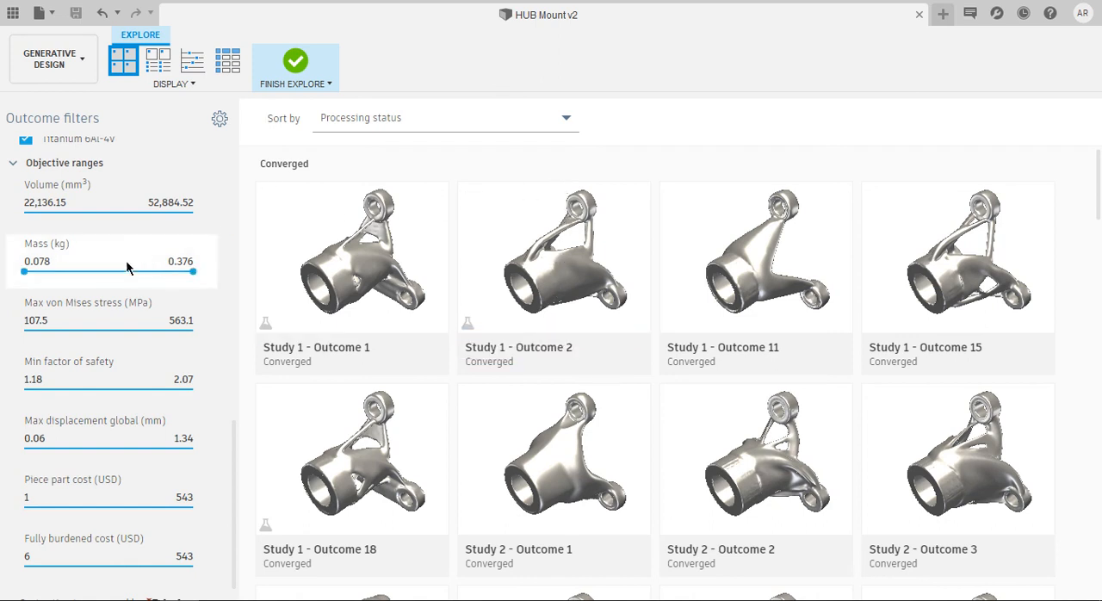
pyautogui.scroll(10, 125, 268)
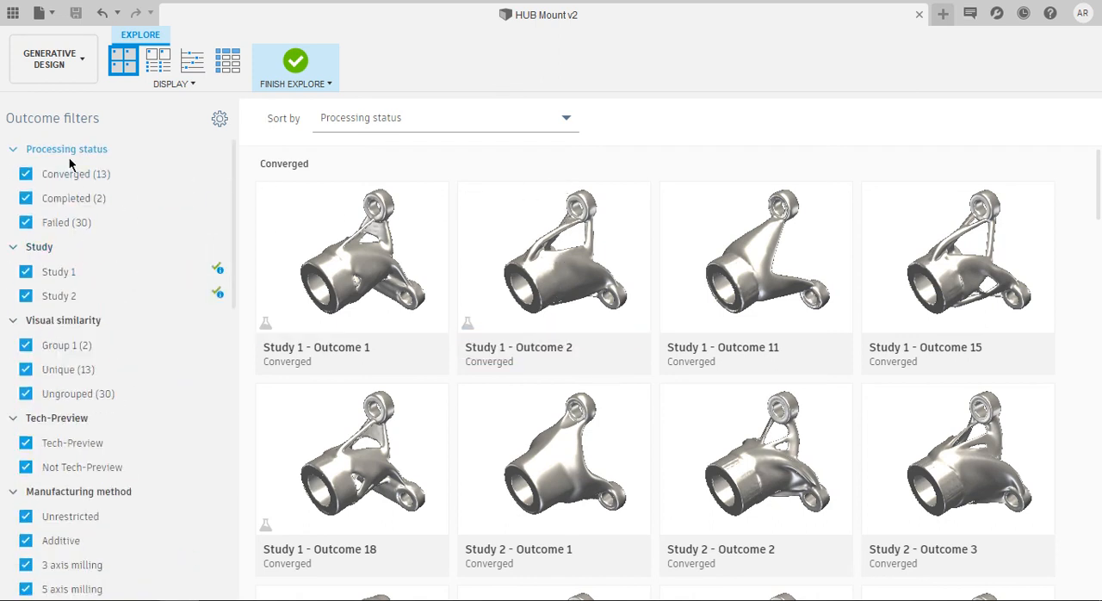
pyautogui.moveTo(47, 181)
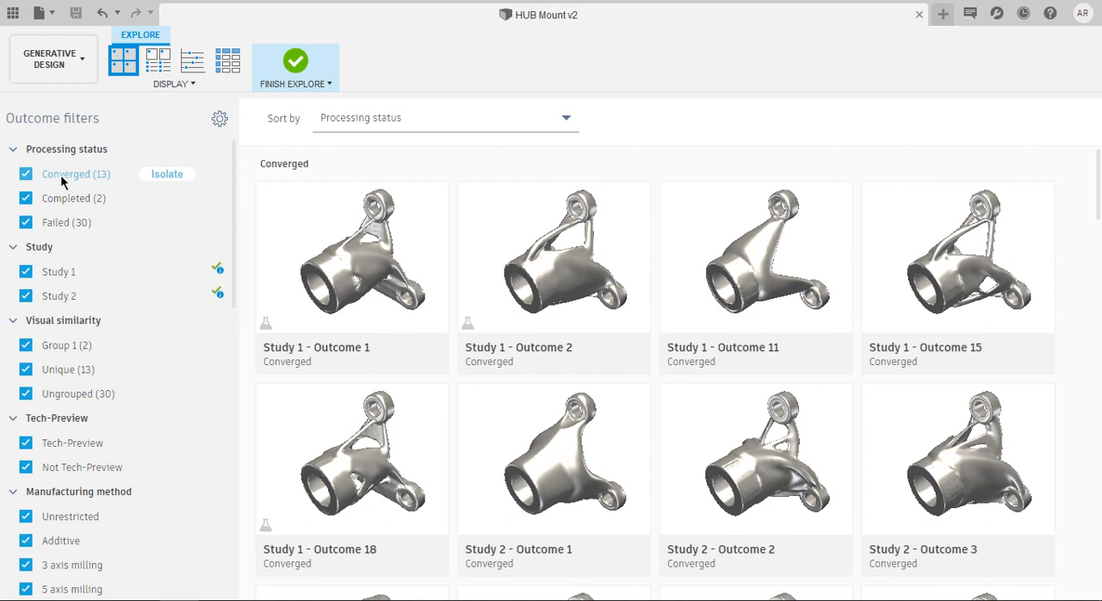
pyautogui.click(169, 174)
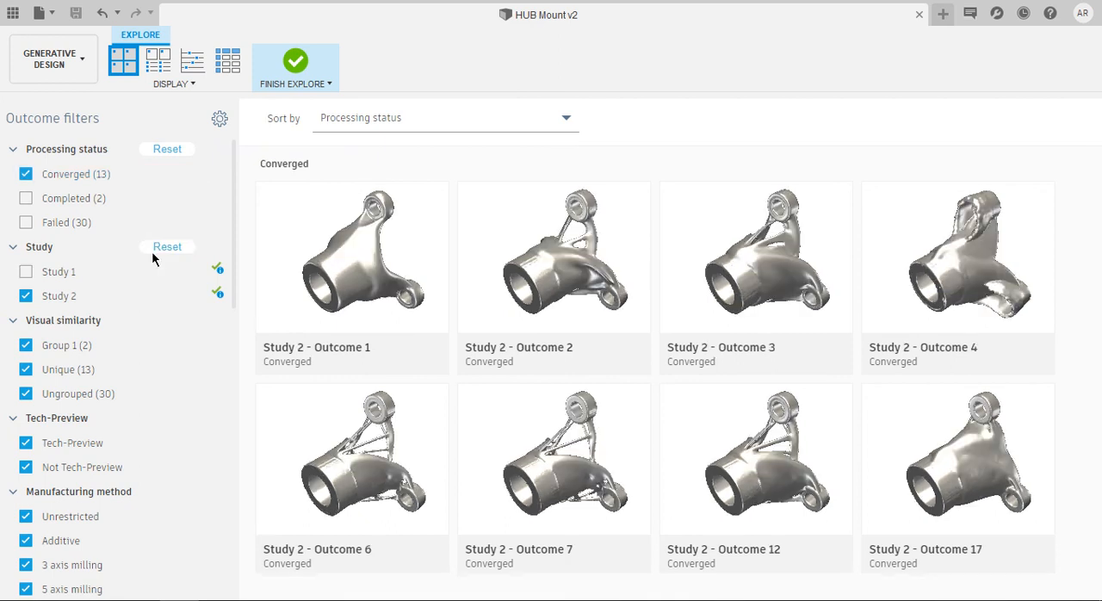
pyautogui.click(152, 250)
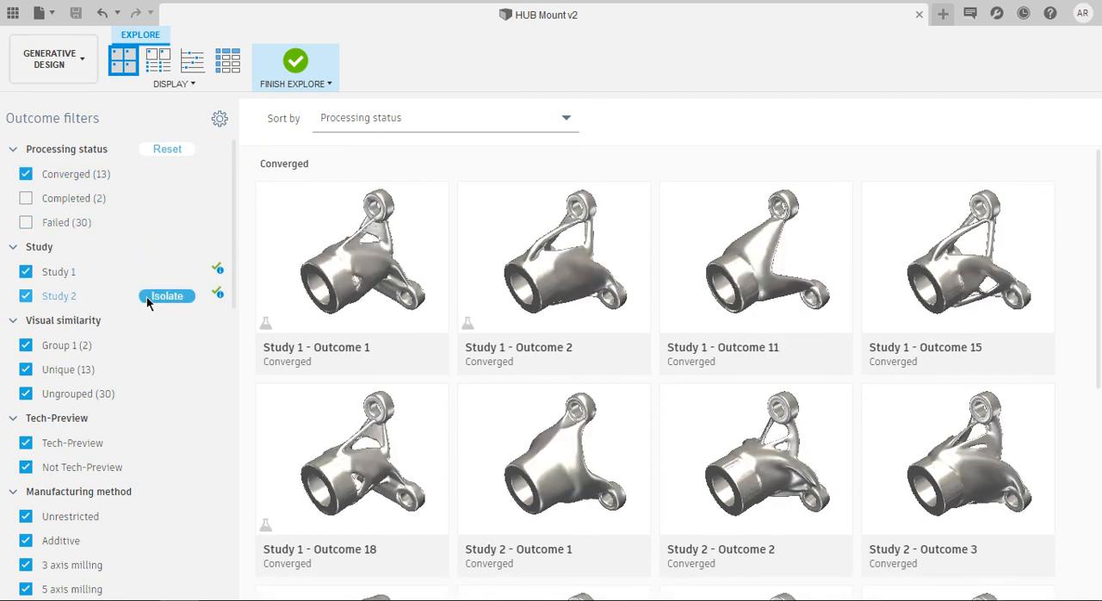
pyautogui.click(148, 296)
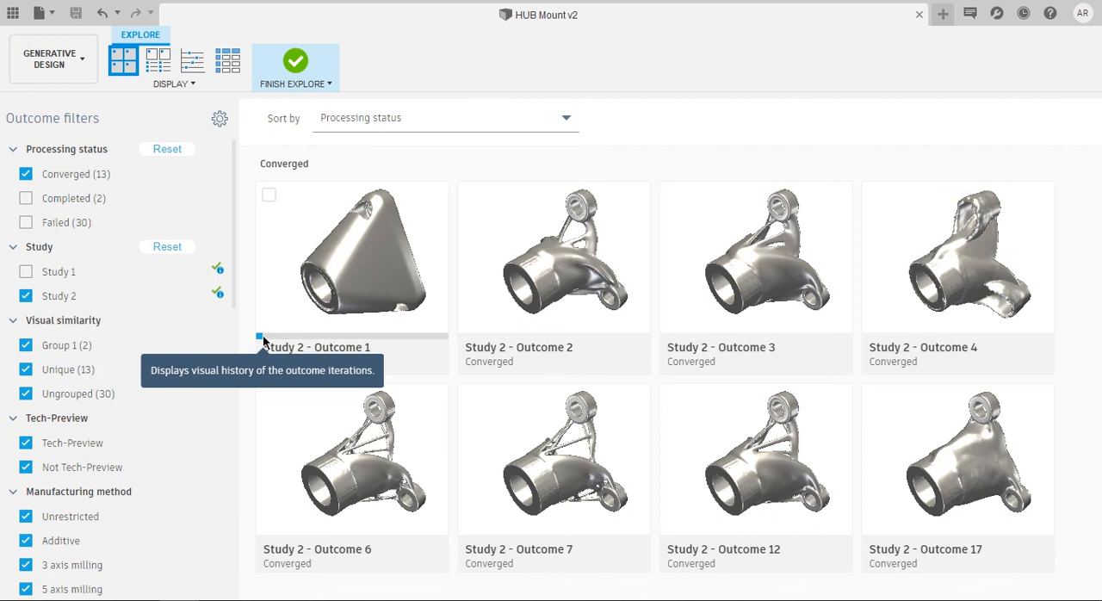
# Scrub through the iteration history of Study 2 - Outcome 1, and open the outcome to review its properties
pyautogui.moveTo(264, 342); pyautogui.dragTo(453, 341)
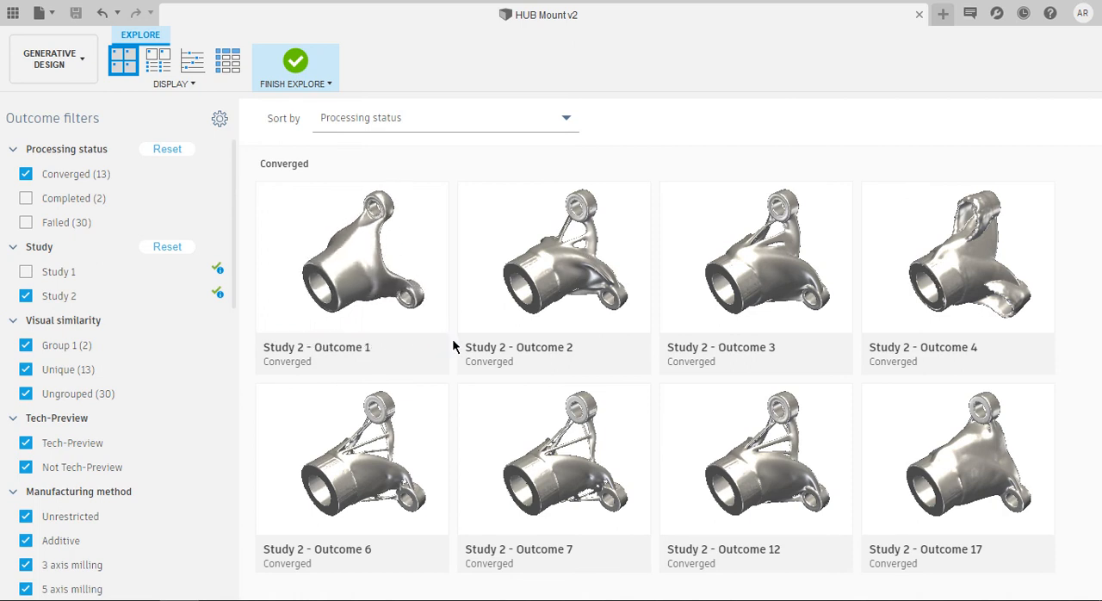
pyautogui.doubleClick(410, 254)
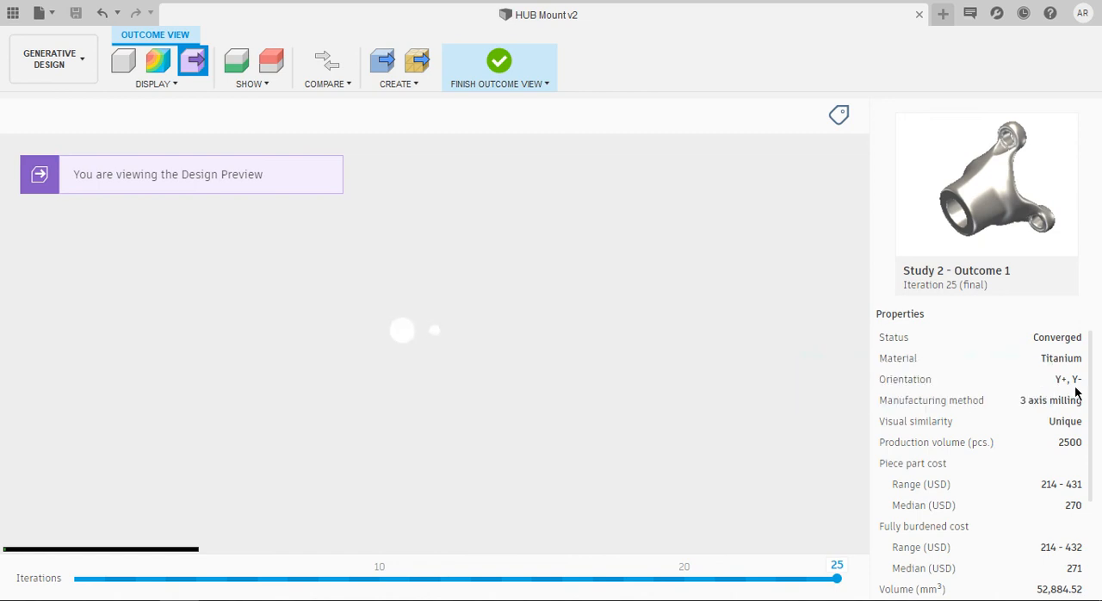
pyautogui.scroll(-2, 1068, 389)
pyautogui.scroll(2, 1062, 384)
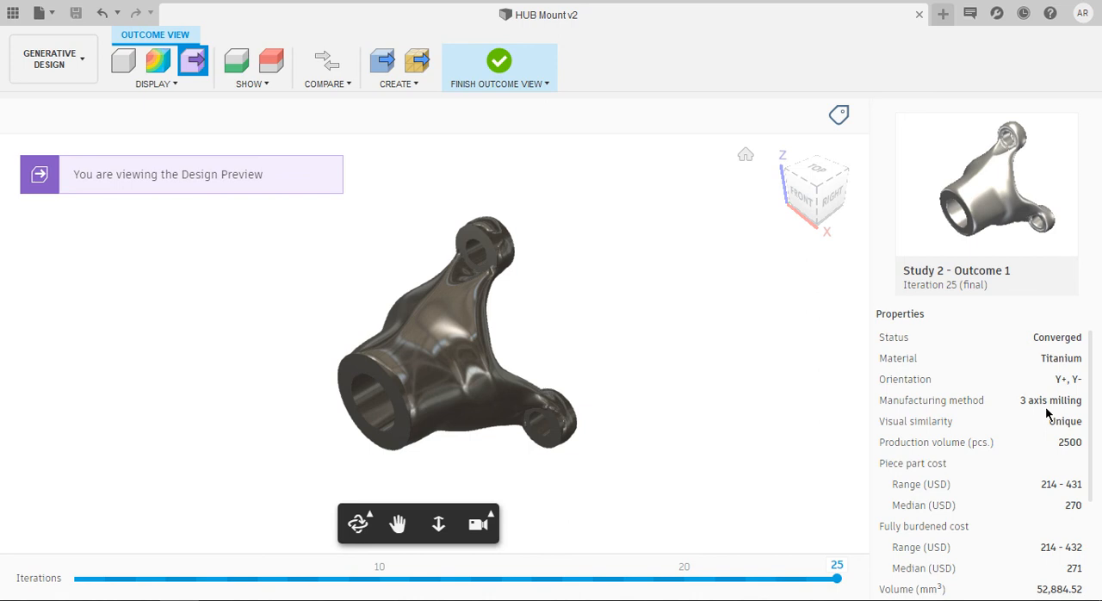
# Toggle the preserve geometry on and off for Study 2 - Outcome 1, and view its design preview from another angle
pyautogui.click(240, 70)
pyautogui.click(240, 71)
pyautogui.keyDown('shift'); pyautogui.moveTo(423, 349); pyautogui.dragTo(108, 357, button='middle'); pyautogui.keyUp('shift')
# Switch from the design preview to the plain model display, inspect the shape from several angles, and return to the outcomes overview
pyautogui.click(122, 61)
pyautogui.scroll(3, 292, 258)
pyautogui.scroll(-2, 465, 388)
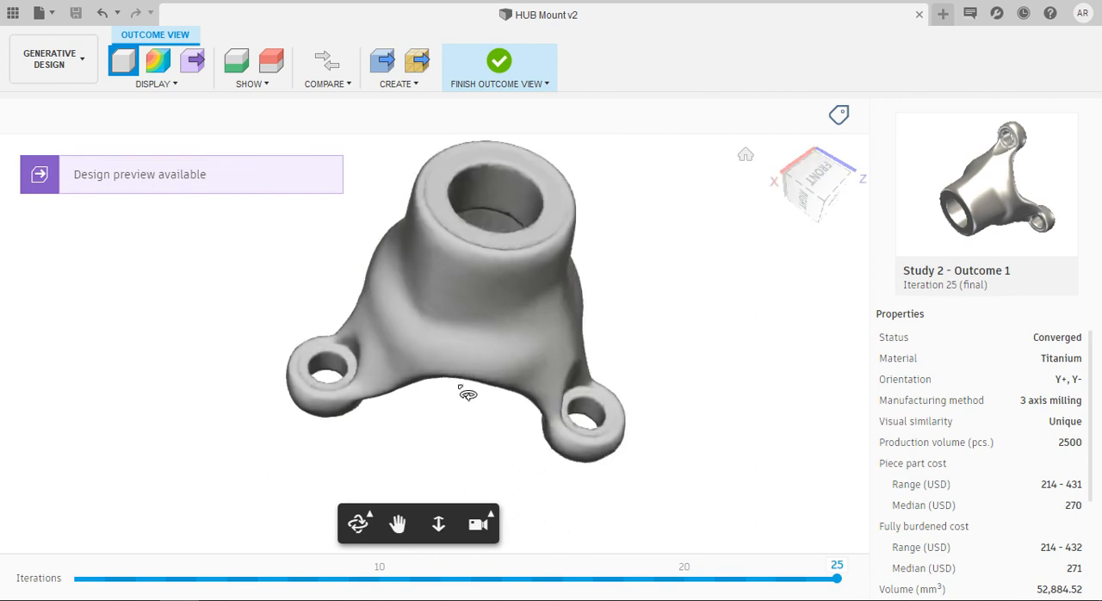
pyautogui.keyDown('shift'); pyautogui.moveTo(651, 382); pyautogui.dragTo(426, 239, button='middle'); pyautogui.keyUp('shift')
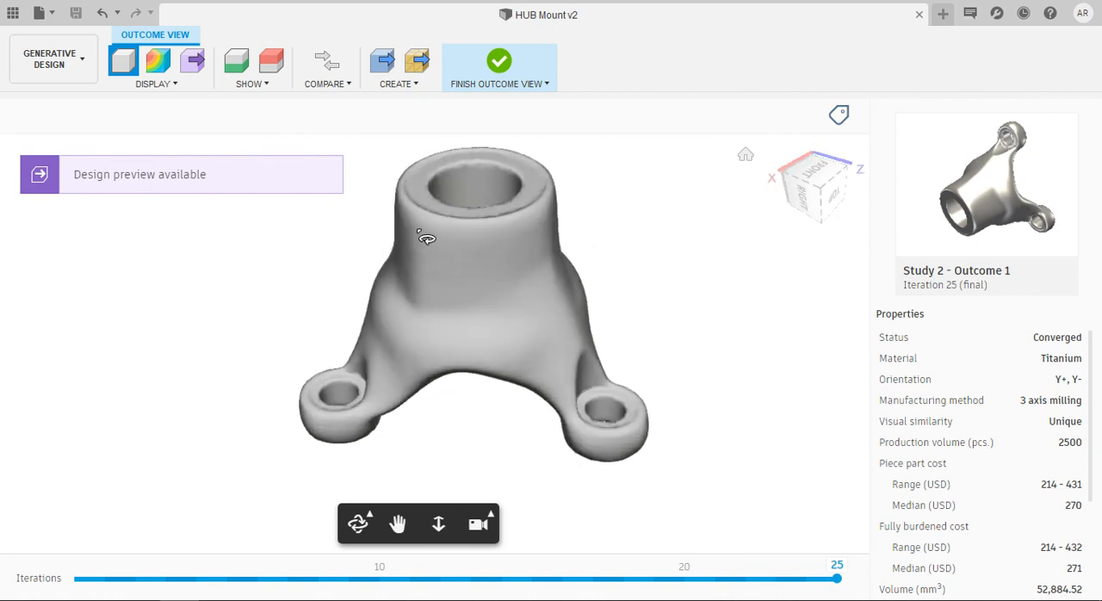
pyautogui.keyDown('shift'); pyautogui.moveTo(472, 293); pyautogui.dragTo(353, 248, button='middle'); pyautogui.keyUp('shift')
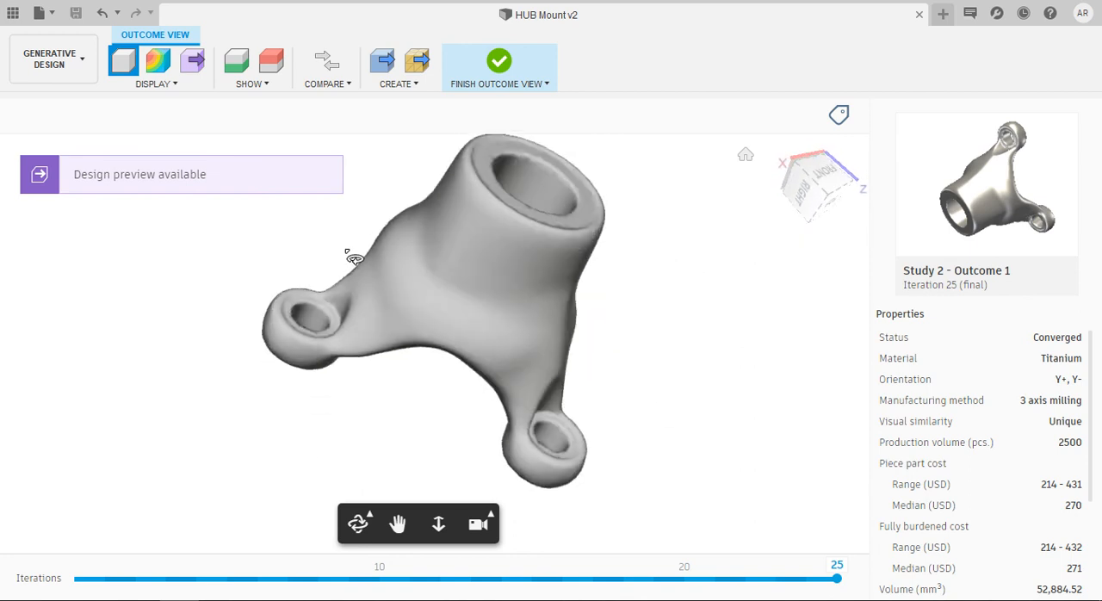
pyautogui.click(501, 63)
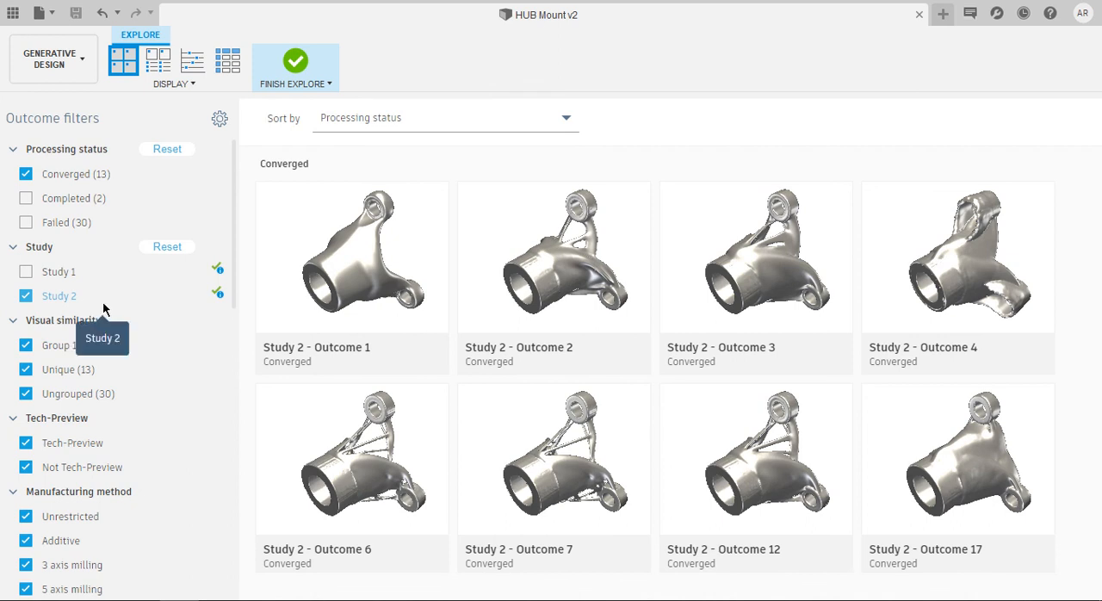
# Isolate Study 1 and open its Outcomes 2, 11 and 15 together in the comparison view
pyautogui.moveTo(105, 276)
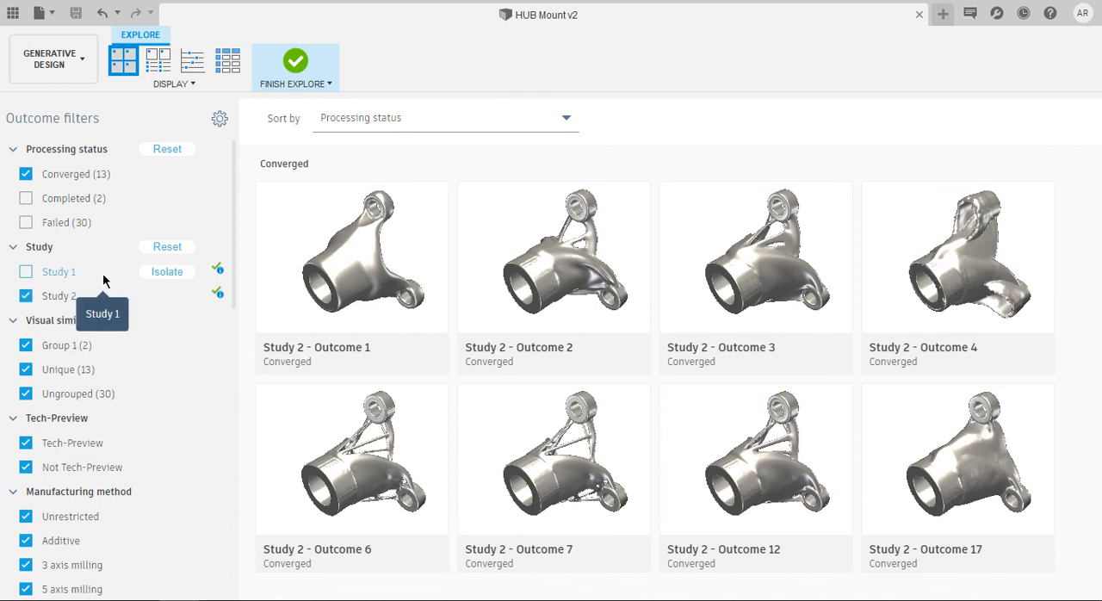
pyautogui.click(159, 272)
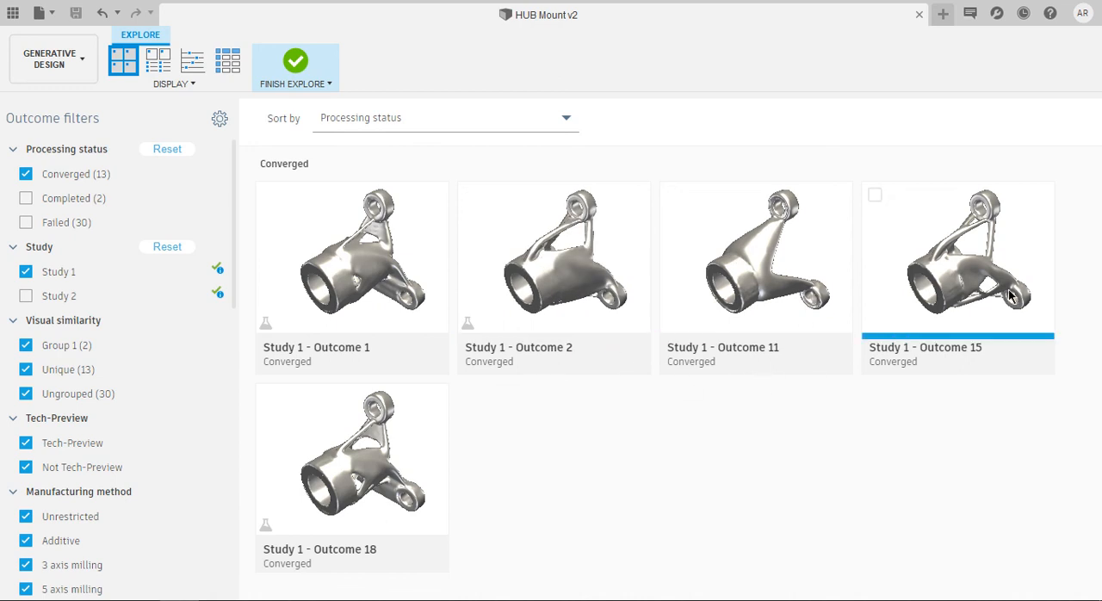
pyautogui.click(469, 196)
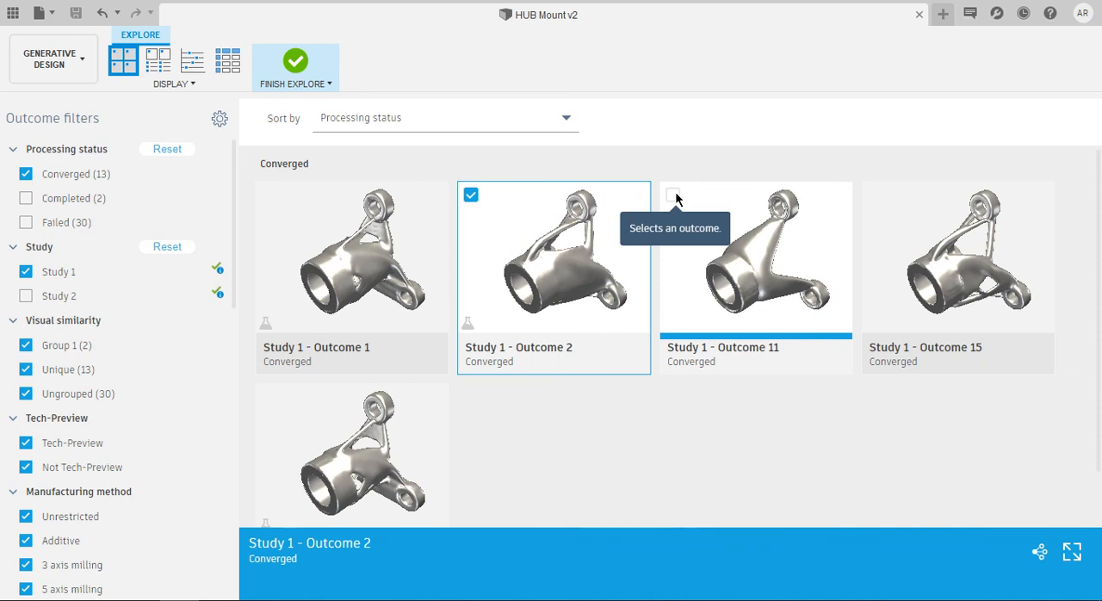
pyautogui.click(673, 197)
pyautogui.click(874, 197)
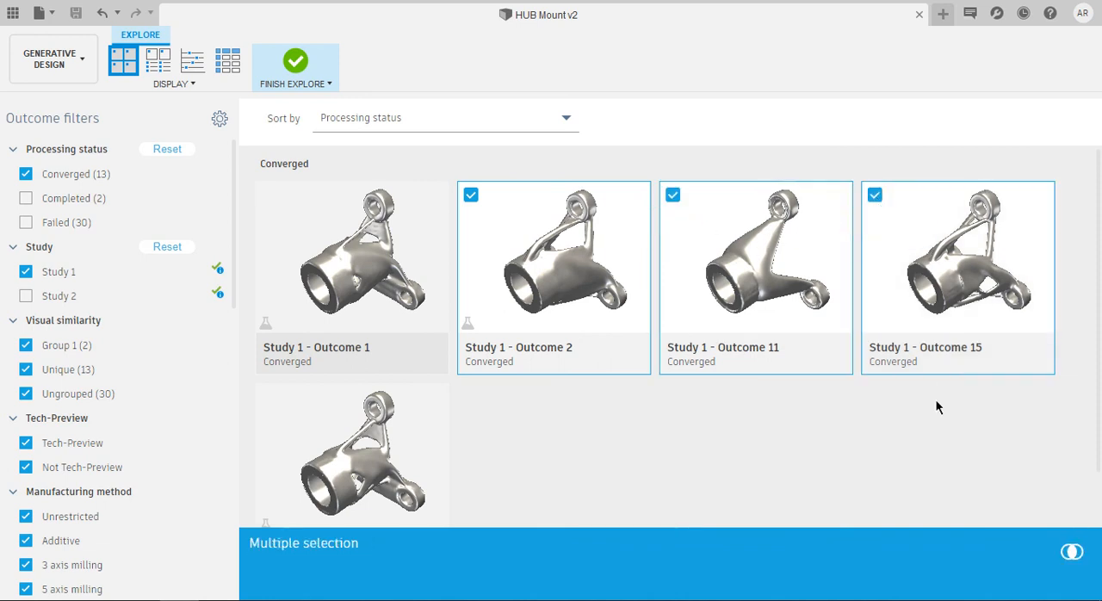
pyautogui.click(1073, 553)
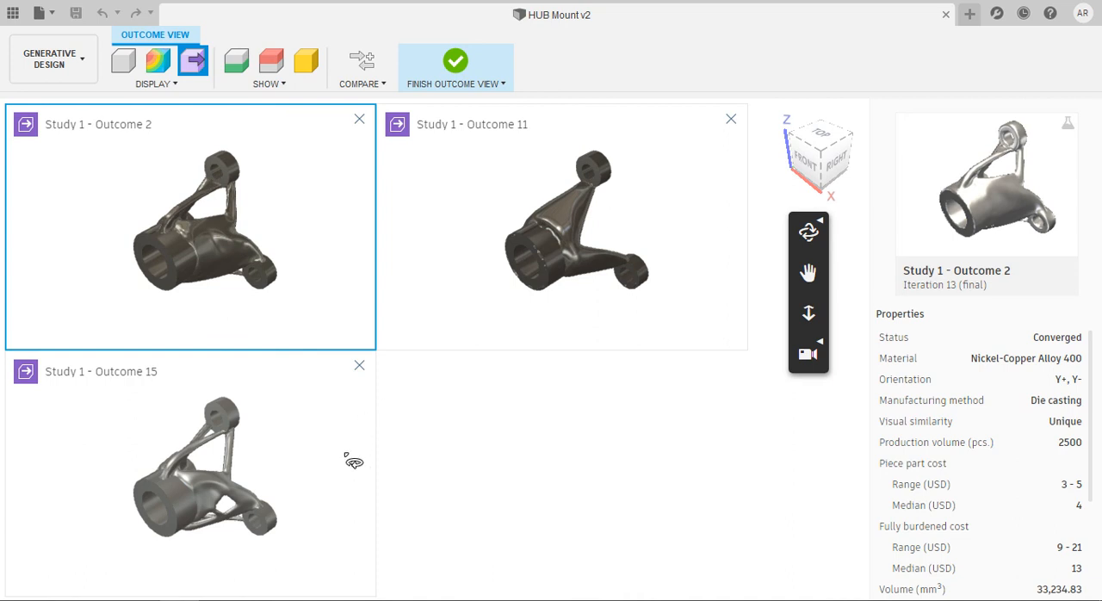
# Make each compared outcome active in turn, and review the properties of Study 1 - Outcome 2
pyautogui.click(473, 261)
pyautogui.click(246, 447)
pyautogui.click(267, 222)
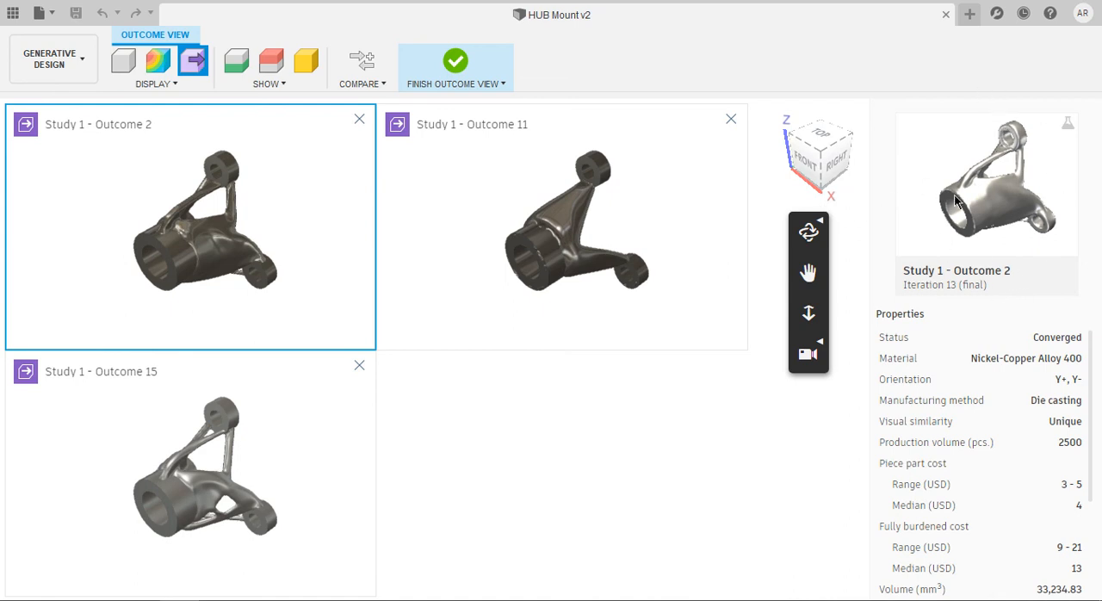
pyautogui.scroll(-2, 1044, 409)
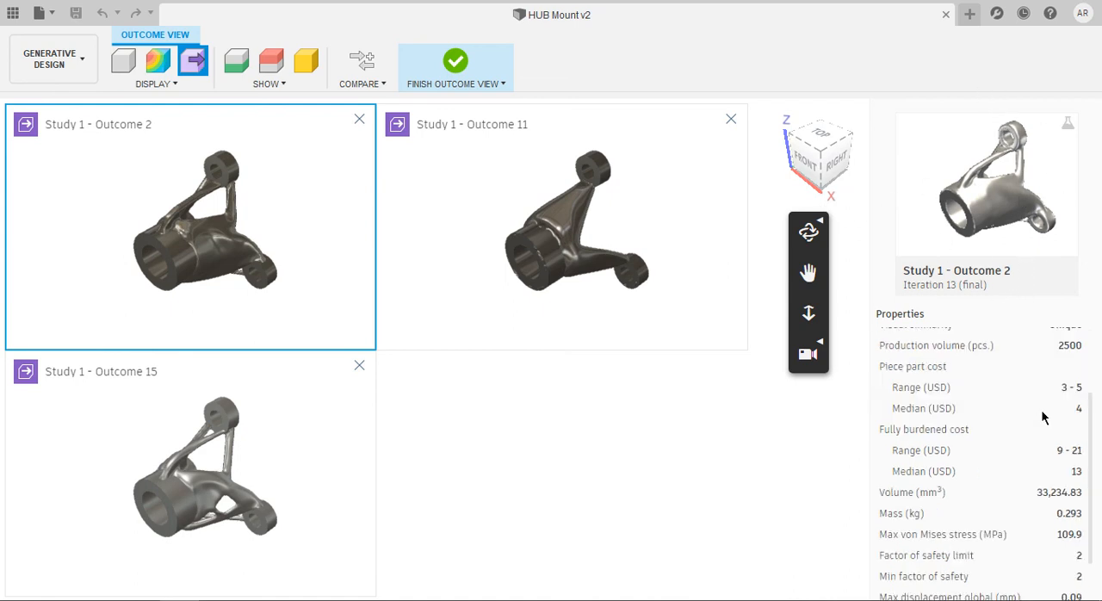
pyautogui.scroll(2, 1044, 413)
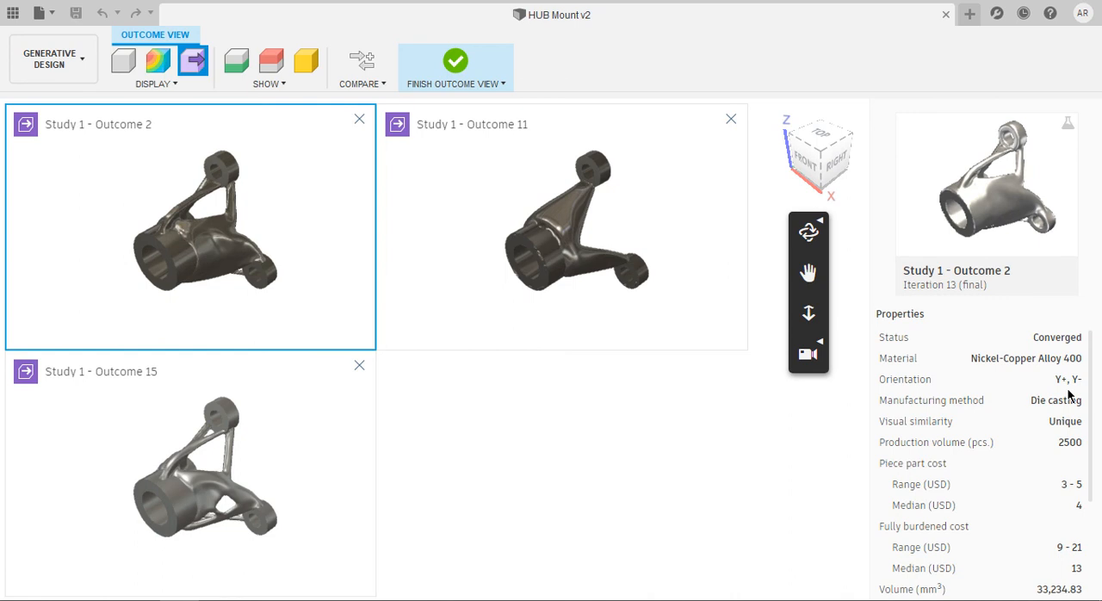
# Compare the shapes of the three outcomes from several angles in the synchronized views, with Study 1 - Outcome 11 as the active outcome
pyautogui.scroll(5, 169, 237)
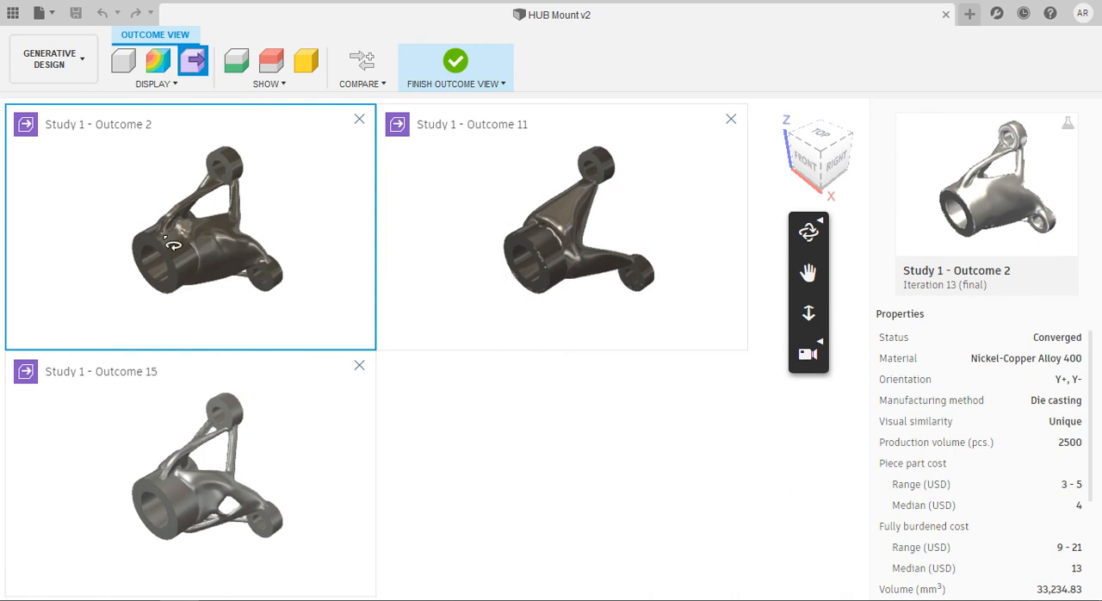
pyautogui.moveTo(160, 230); pyautogui.dragTo(211, 188)
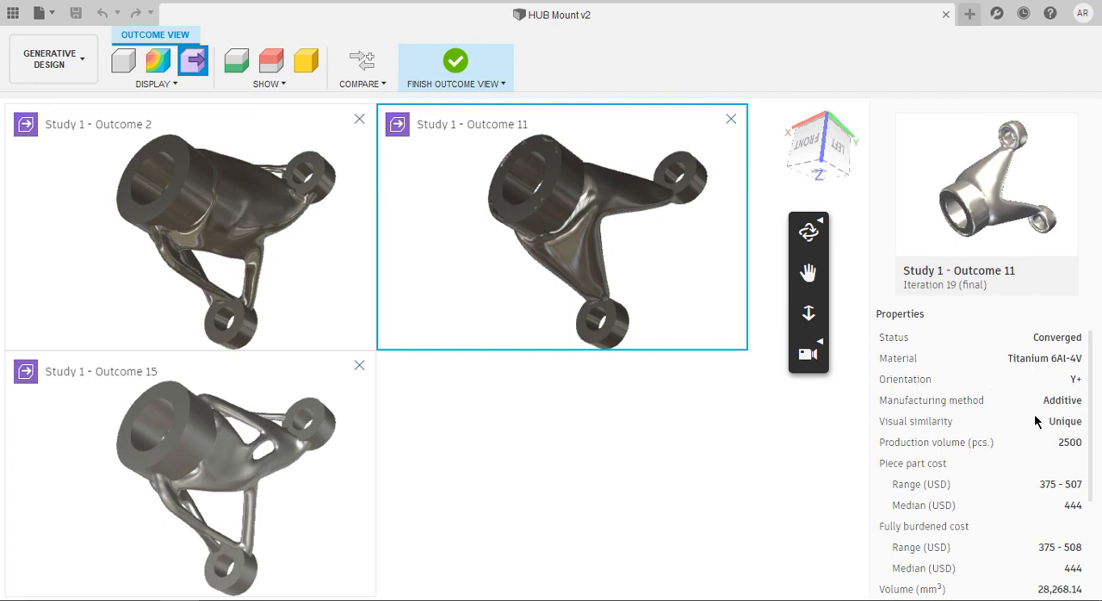
pyautogui.moveTo(538, 263); pyautogui.dragTo(721, 342)
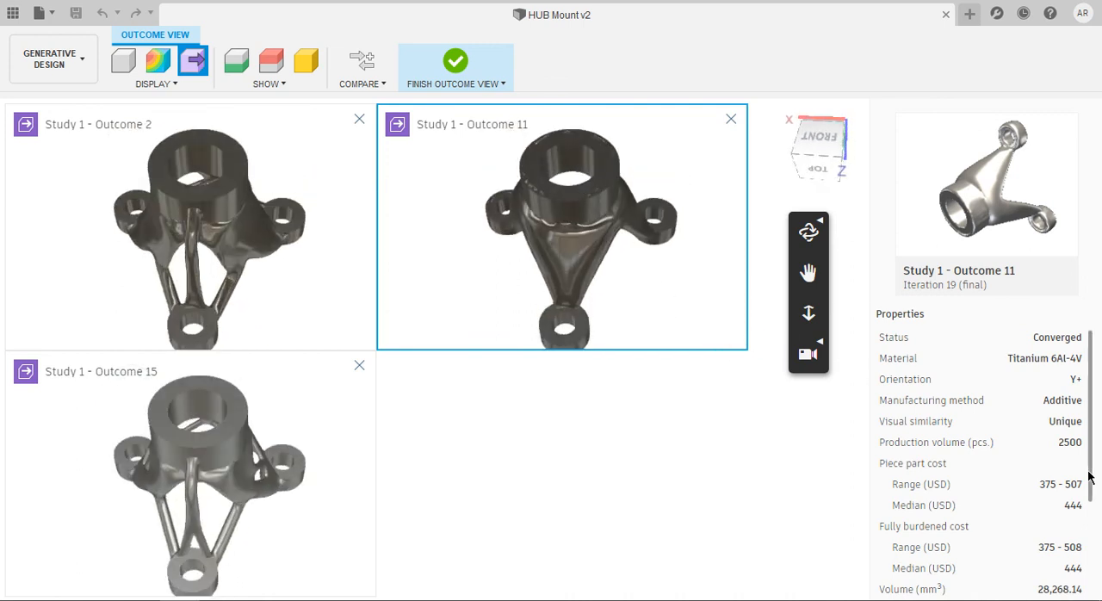
# Compare the cost, volume, mass and stress properties of Study 1 Outcomes 11 and 2, making each outcome active in turn
pyautogui.scroll(-2, 986, 434)
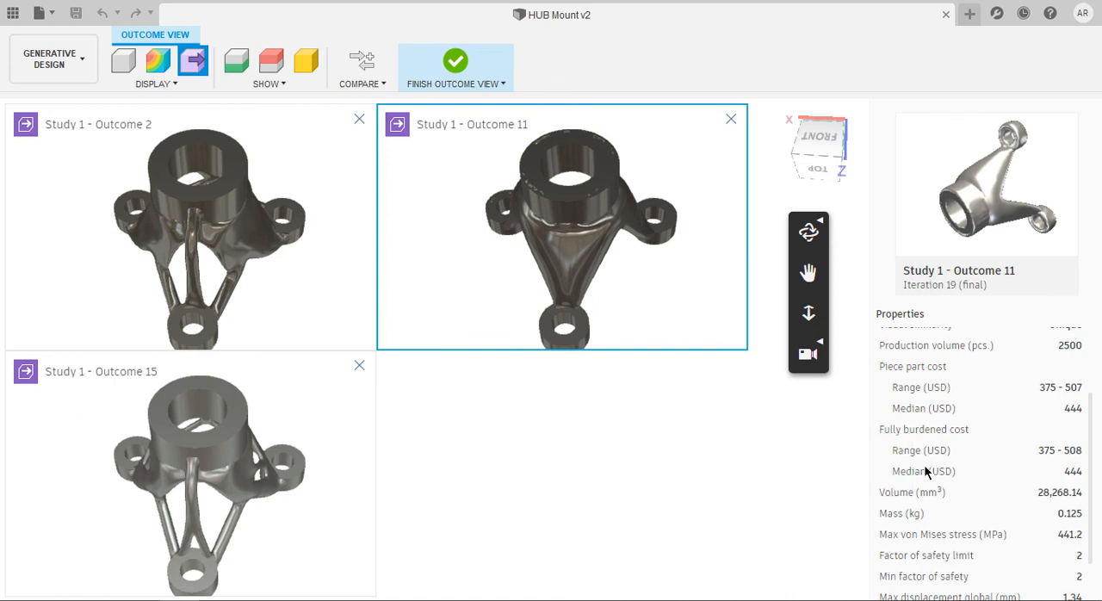
pyautogui.click(291, 252)
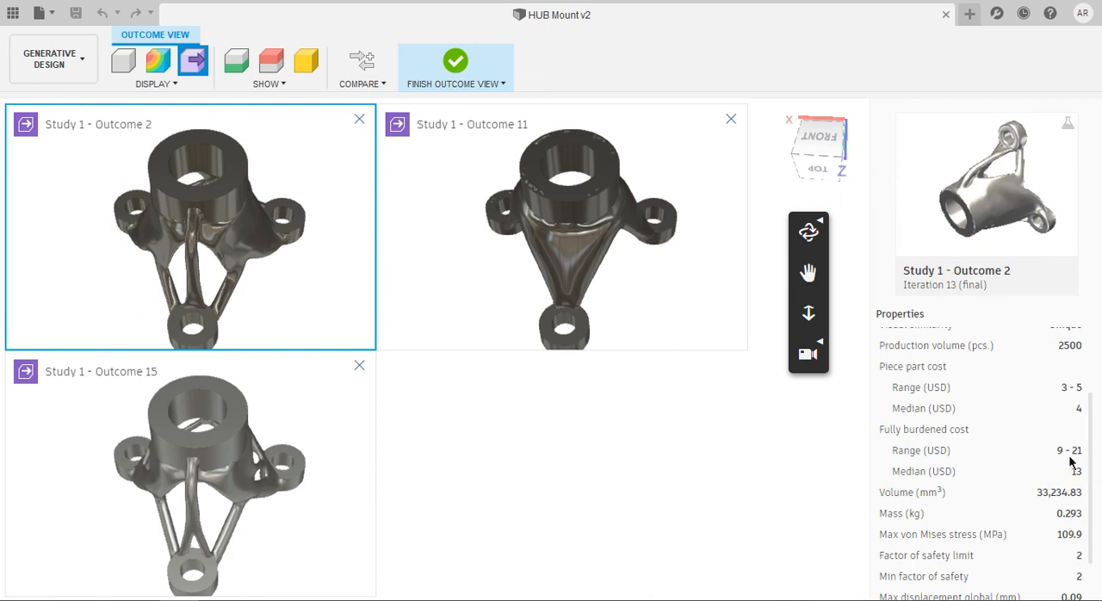
pyautogui.click(638, 266)
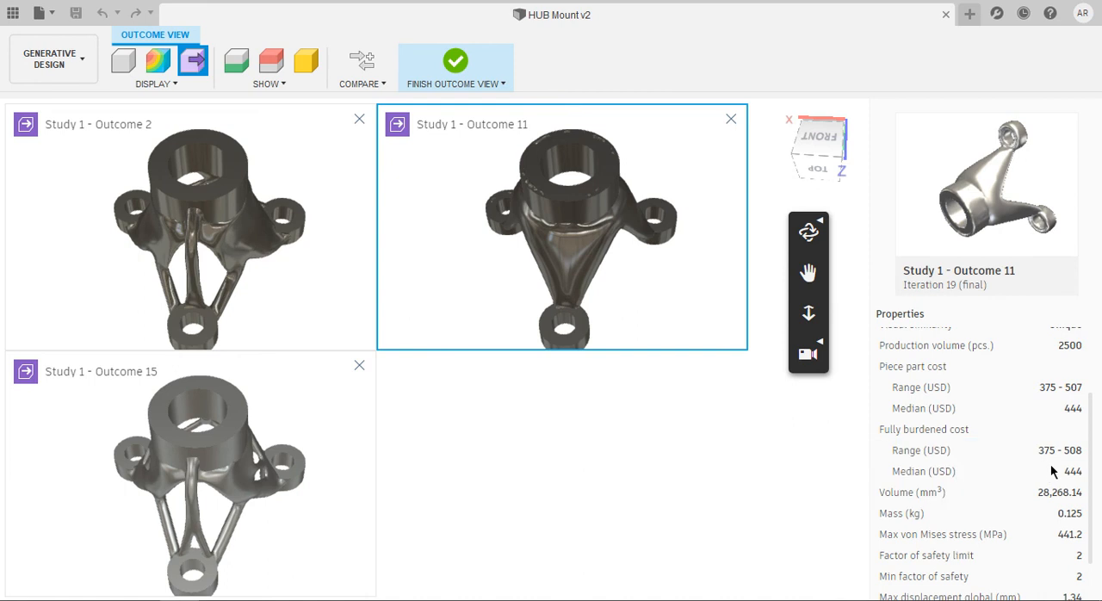
pyautogui.moveTo(1052, 465)
# Compare the three outcomes' shapes from several angles, and review the properties of Study 1 - Outcome 15 as the active outcome
pyautogui.moveTo(211, 225)
pyautogui.keyDown('shift'); pyautogui.mouseDown(button='middle')
pyautogui.moveTo(168, 209)
pyautogui.moveTo(236, 252)
pyautogui.moveTo(172, 225)
pyautogui.moveTo(108, 167)
pyautogui.moveTo(141, 215)
pyautogui.moveTo(155, 207)
pyautogui.moveTo(278, 261)
pyautogui.moveTo(241, 234)
pyautogui.moveTo(211, 233)
pyautogui.mouseUp(button='middle'); pyautogui.keyUp('shift')
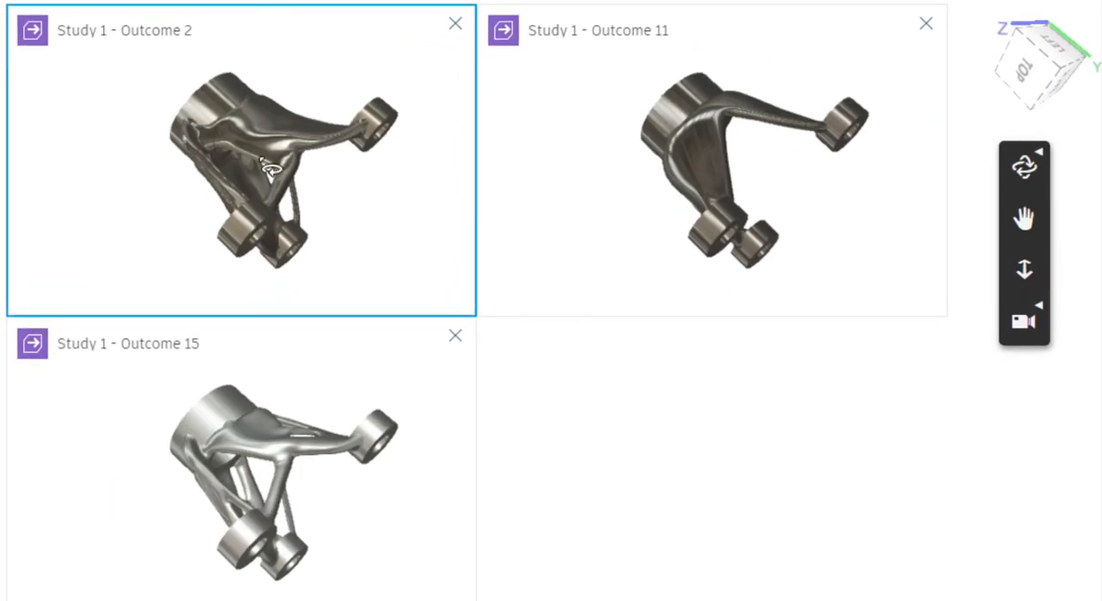
pyautogui.keyDown('shift'); pyautogui.moveTo(269, 168); pyautogui.dragTo(411, 181, button='middle'); pyautogui.keyUp('shift')
pyautogui.scroll(3, 241, 183)
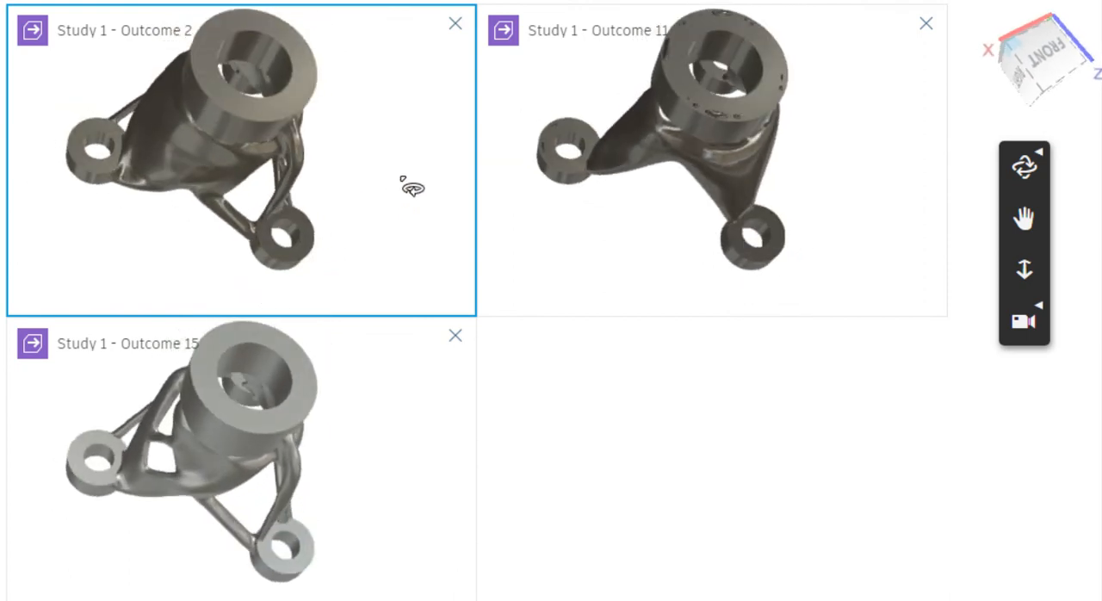
pyautogui.keyDown('shift'); pyautogui.moveTo(336, 482); pyautogui.dragTo(239, 248, button='middle'); pyautogui.keyUp('shift')
pyautogui.keyDown('shift'); pyautogui.moveTo(257, 465); pyautogui.dragTo(726, 545, button='middle'); pyautogui.keyUp('shift')
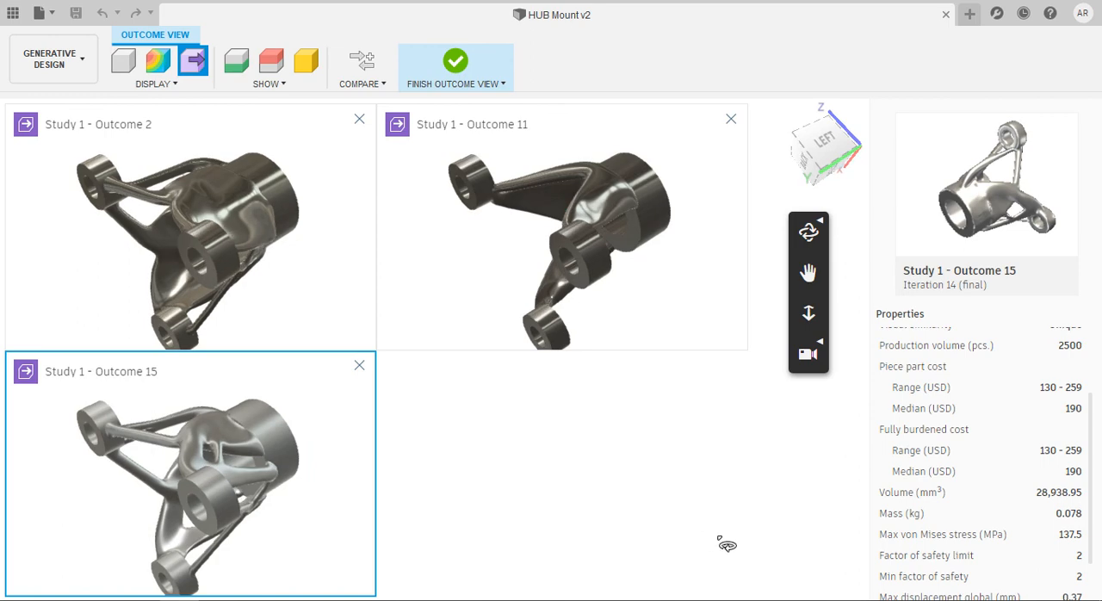
pyautogui.keyDown('shift'); pyautogui.moveTo(307, 414); pyautogui.dragTo(788, 499, button='middle'); pyautogui.keyUp('shift')
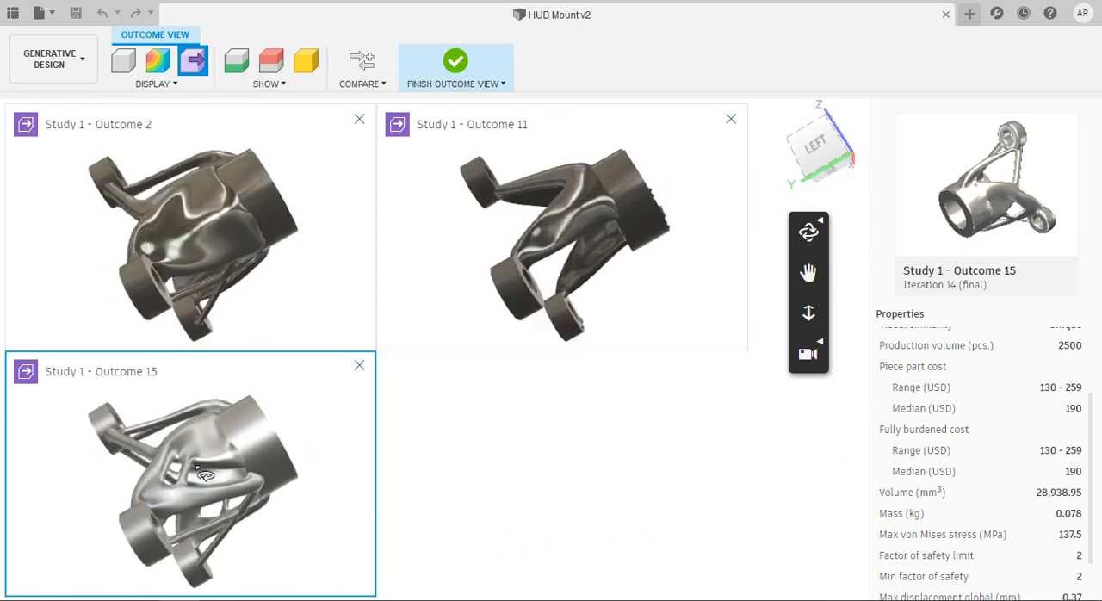
pyautogui.scroll(3, 963, 463)
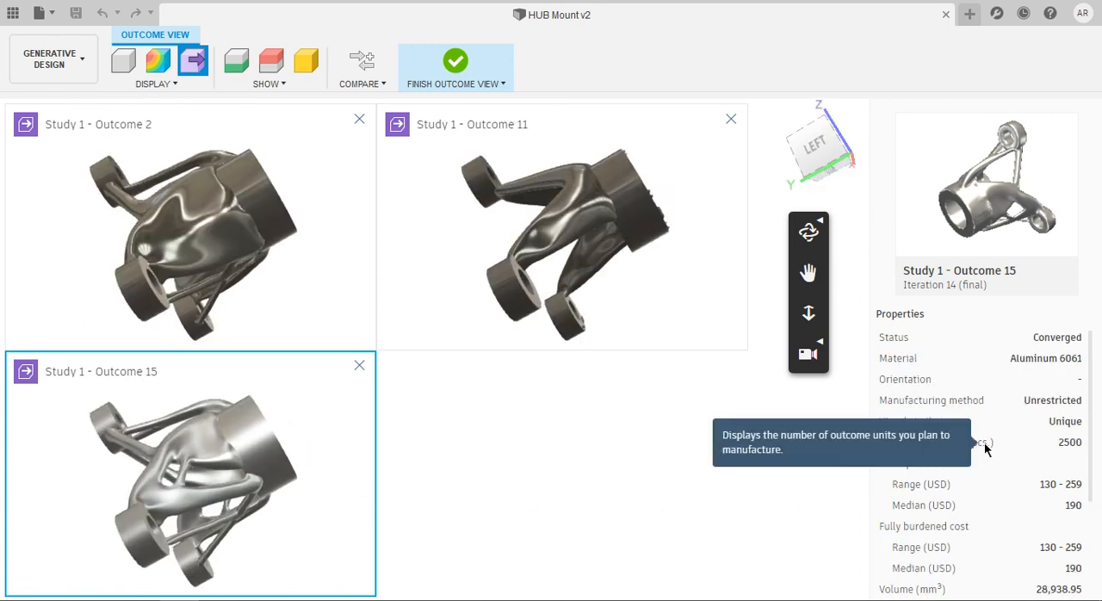
# Examine the hub ring, struts and mounting lugs of all three outcomes from the front, side and top in the synchronized views
pyautogui.keyDown('shift'); pyautogui.moveTo(342, 472); pyautogui.dragTo(200, 483, button='middle'); pyautogui.keyUp('shift')
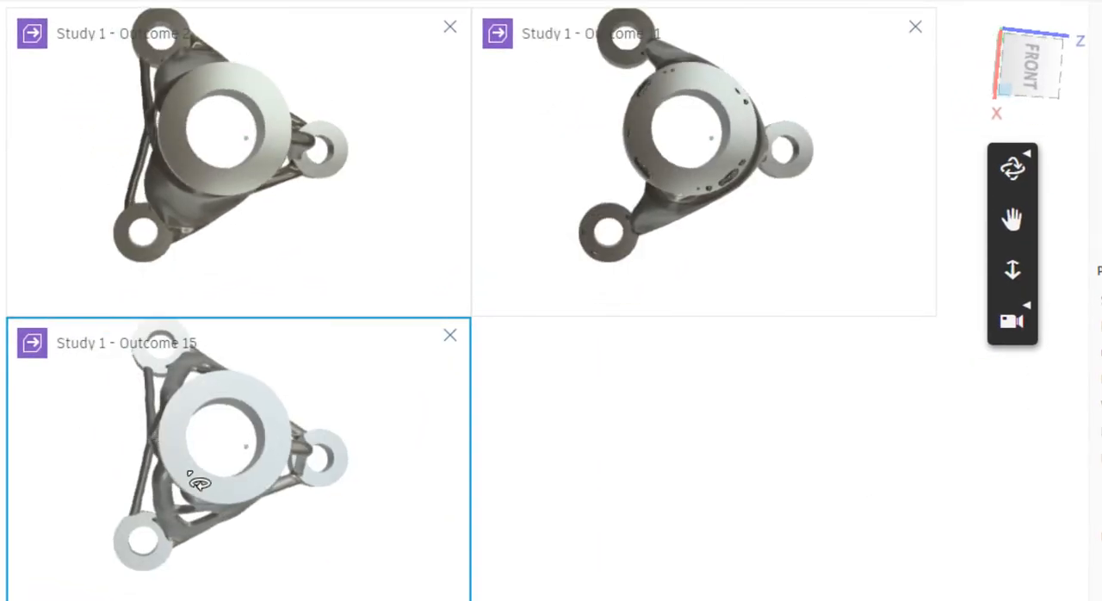
pyautogui.keyDown('shift'); pyautogui.moveTo(232, 524); pyautogui.dragTo(285, 491, button='middle'); pyautogui.keyUp('shift')
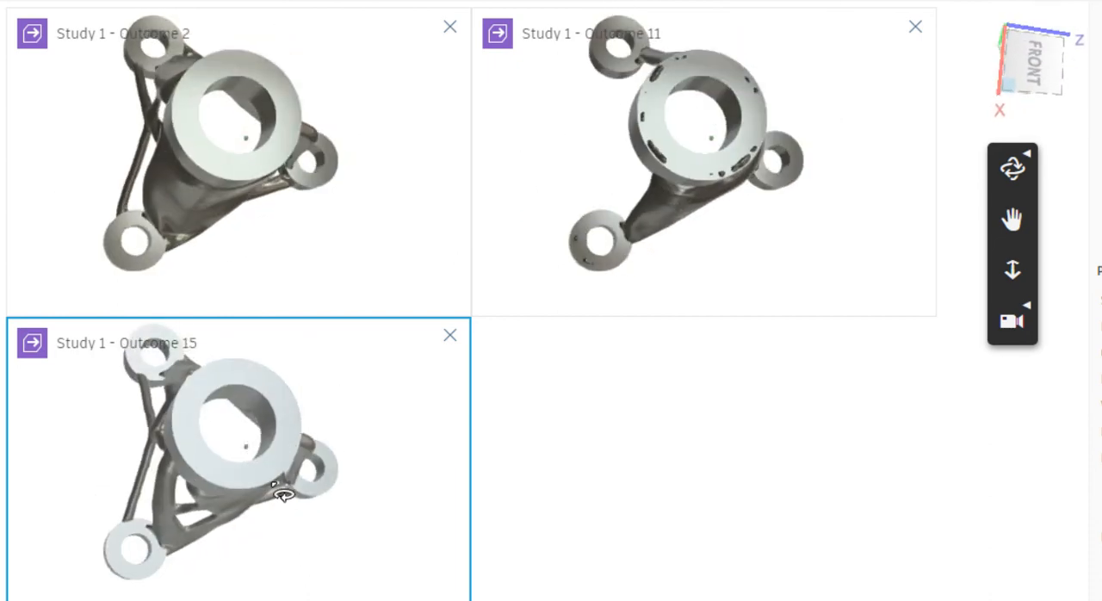
pyautogui.keyDown('shift'); pyautogui.moveTo(319, 539); pyautogui.dragTo(236, 415, button='middle'); pyautogui.keyUp('shift')
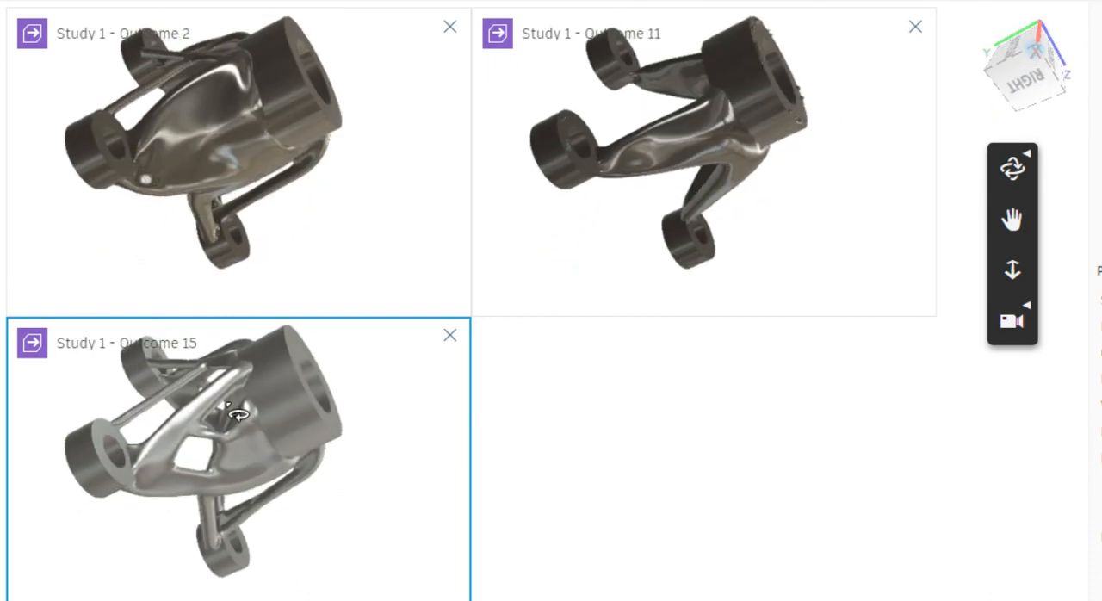
pyautogui.keyDown('shift'); pyautogui.moveTo(164, 459); pyautogui.dragTo(243, 520, button='middle'); pyautogui.keyUp('shift')
pyautogui.scroll(10, 226, 456)
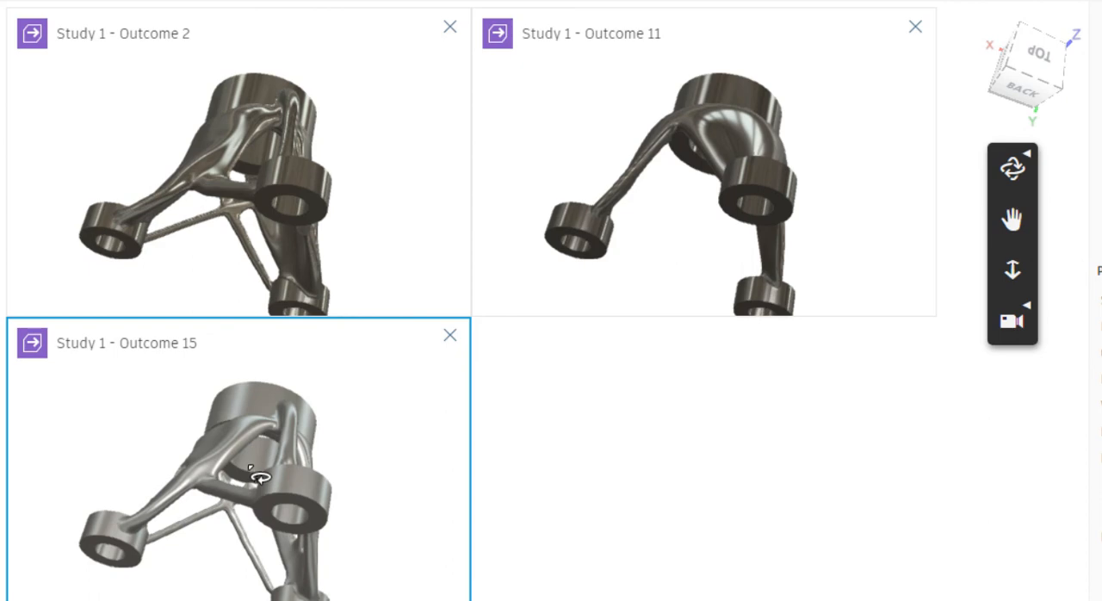
pyautogui.keyDown('shift'); pyautogui.moveTo(252, 484); pyautogui.dragTo(226, 485, button='middle'); pyautogui.keyUp('shift')
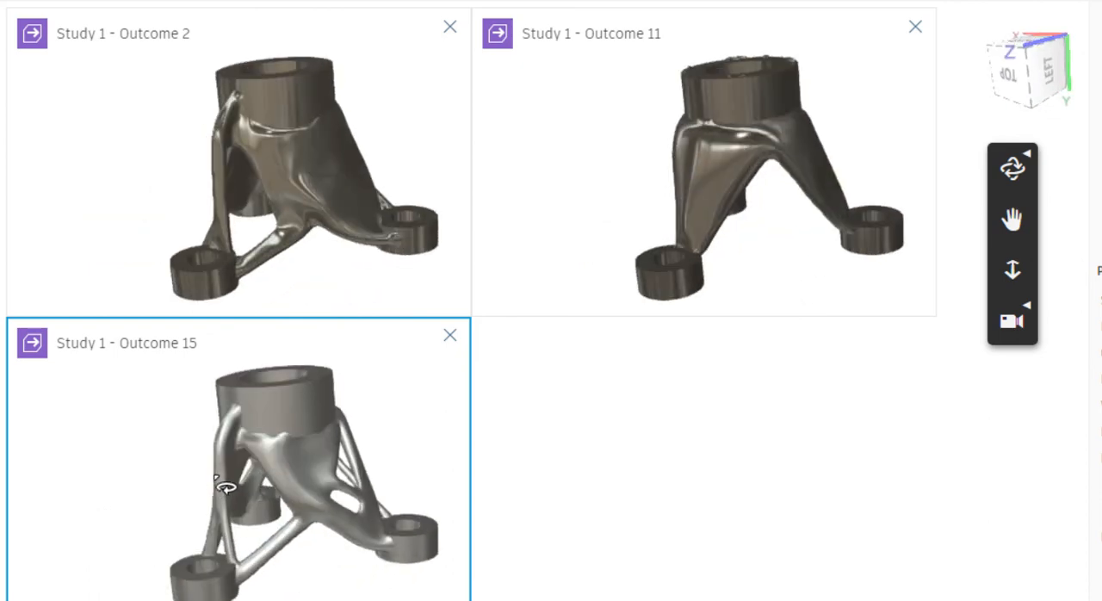
pyautogui.keyDown('shift'); pyautogui.moveTo(334, 497); pyautogui.dragTo(311, 422, button='middle'); pyautogui.keyUp('shift')
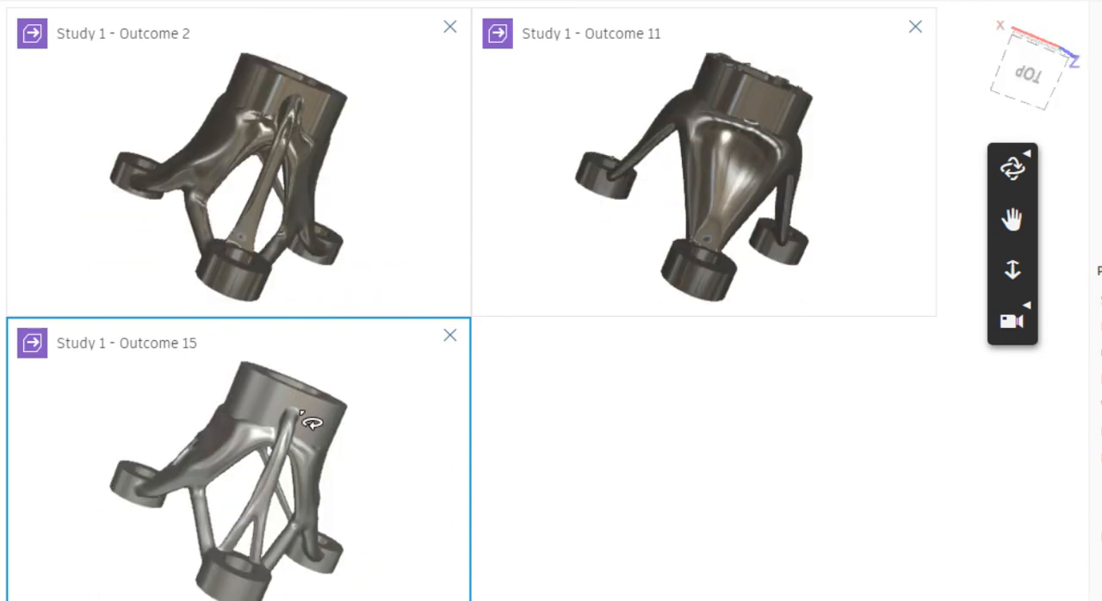
# Remove Study 1 - Outcome 15 from the comparison and inspect the remaining Outcomes 2 and 11 from another angle
pyautogui.click(448, 338)
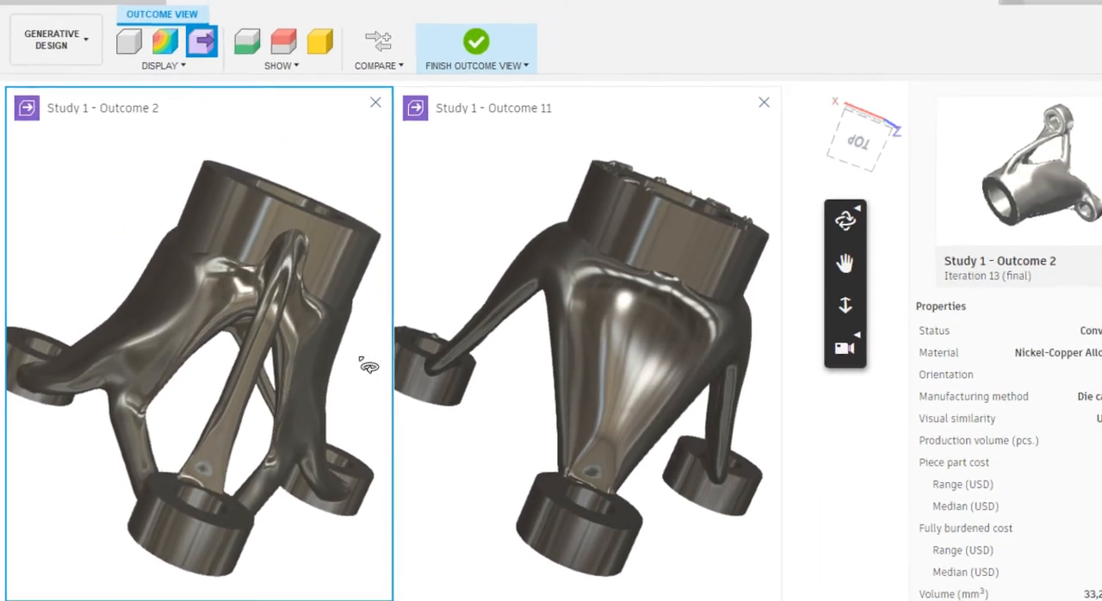
pyautogui.keyDown('shift'); pyautogui.moveTo(364, 364); pyautogui.dragTo(252, 340, button='middle'); pyautogui.keyUp('shift')
pyautogui.keyDown('shift'); pyautogui.moveTo(175, 319); pyautogui.dragTo(224, 425, button='middle'); pyautogui.keyUp('shift')
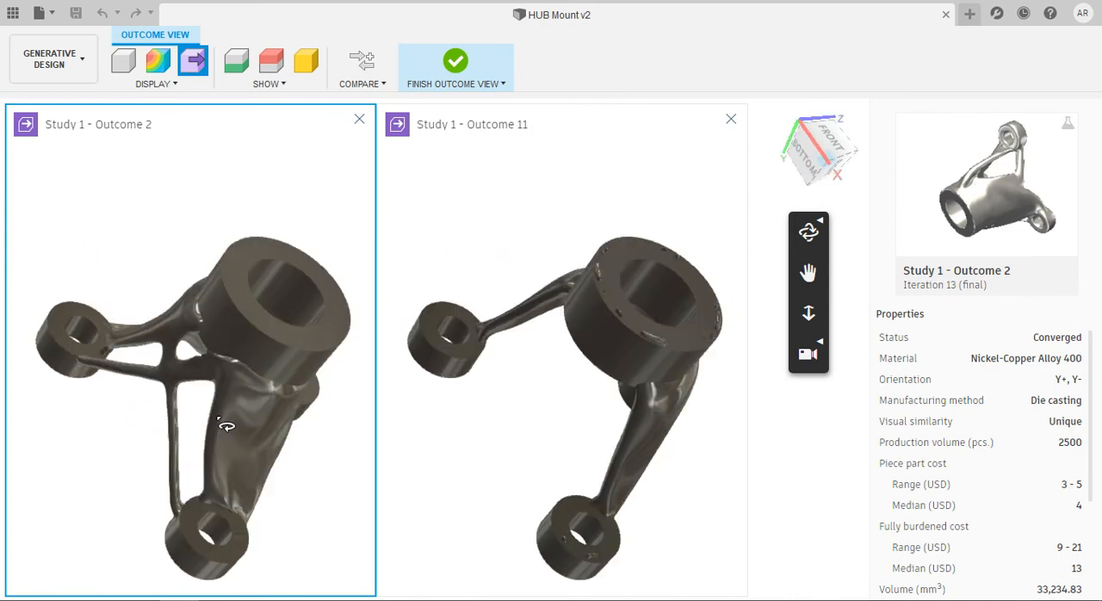
# Switch the comparison from design preview to the plain model display and compare Outcomes 2 and 11 from several angles
pyautogui.click(125, 60)
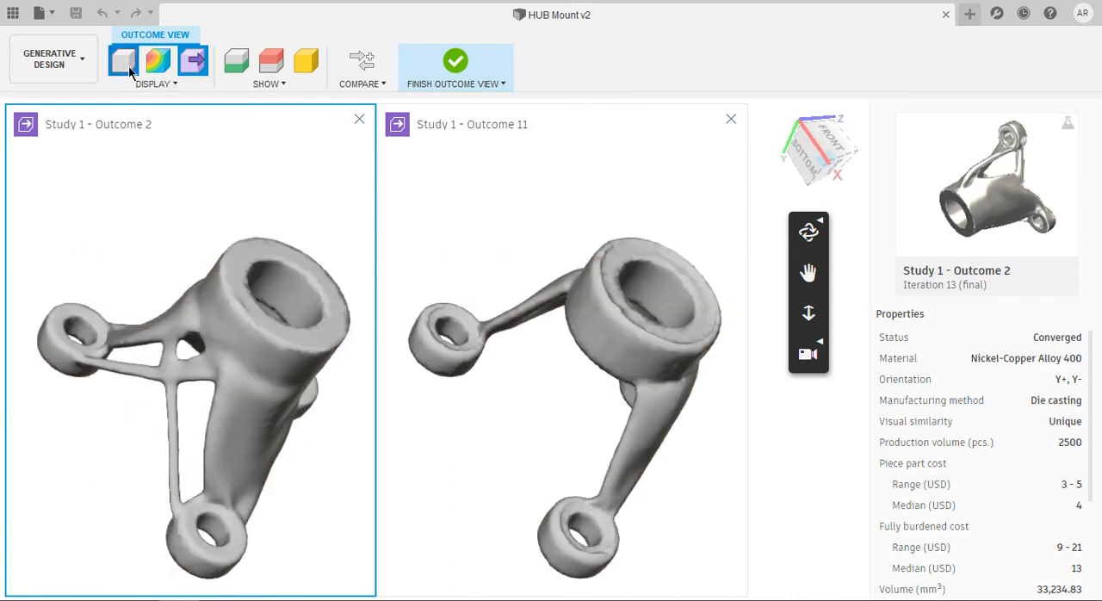
pyautogui.keyDown('shift'); pyautogui.moveTo(273, 425); pyautogui.dragTo(352, 458, button='middle'); pyautogui.keyUp('shift')
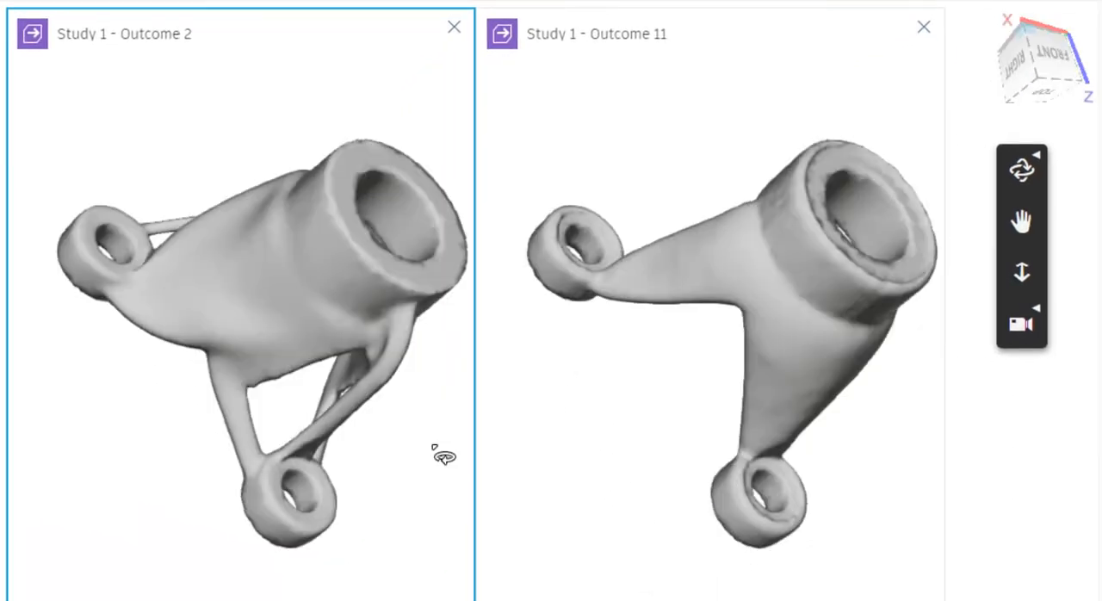
pyautogui.keyDown('shift'); pyautogui.moveTo(442, 456); pyautogui.dragTo(291, 370, button='middle'); pyautogui.keyUp('shift')
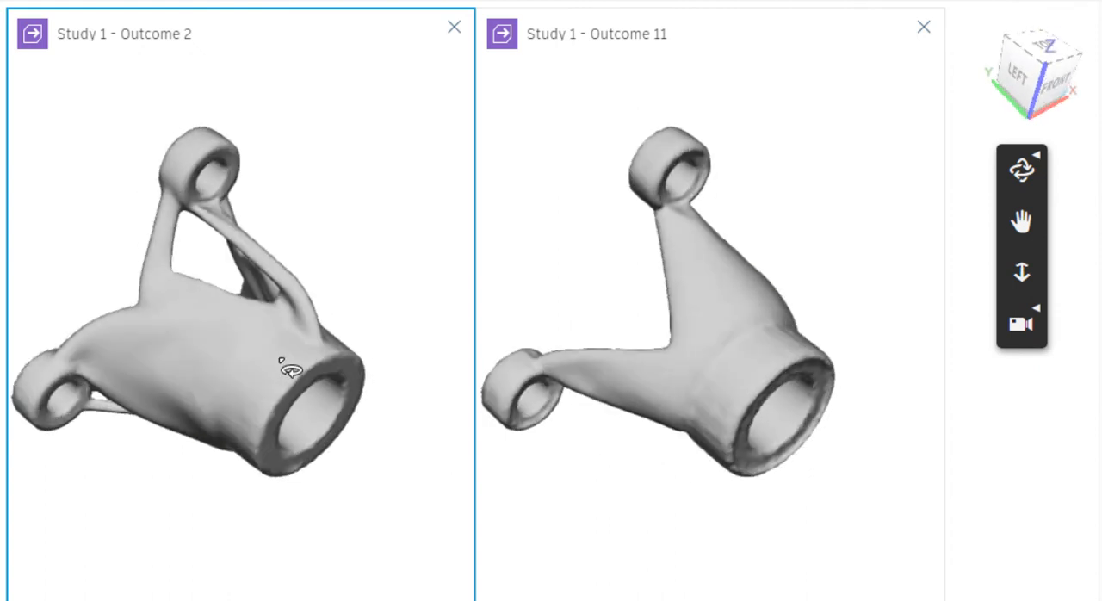
pyautogui.keyDown('shift'); pyautogui.moveTo(314, 368); pyautogui.dragTo(216, 295, button='middle'); pyautogui.keyUp('shift')
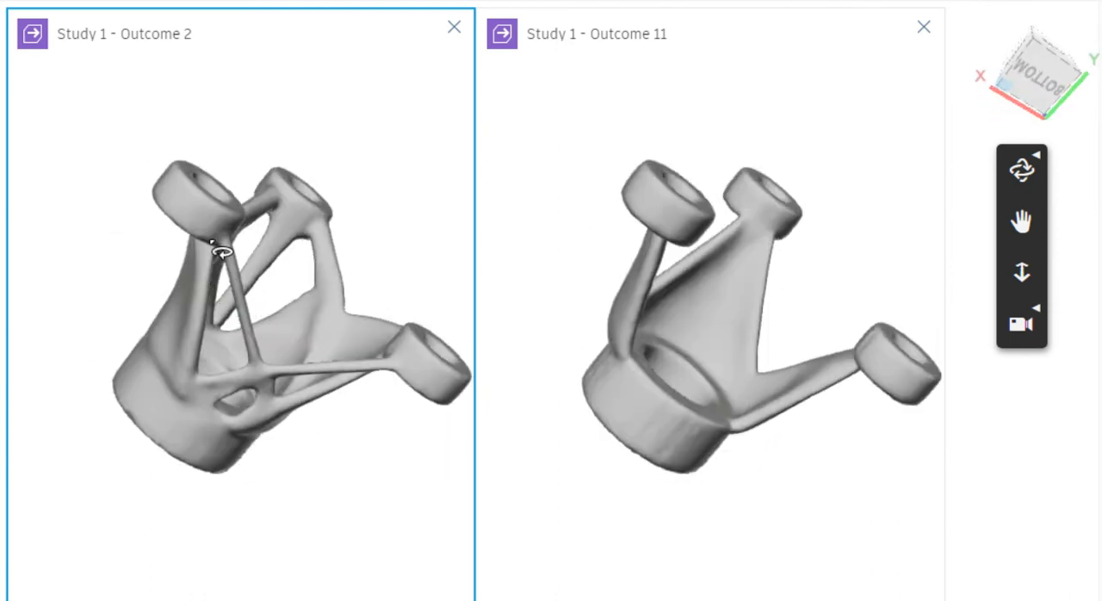
pyautogui.keyDown('shift'); pyautogui.moveTo(295, 353); pyautogui.dragTo(368, 205, button='middle'); pyautogui.keyUp('shift')
# Remove Study 1 - Outcome 2 from the comparison and inspect Outcome 11 on its own from several sides
pyautogui.click(453, 27)
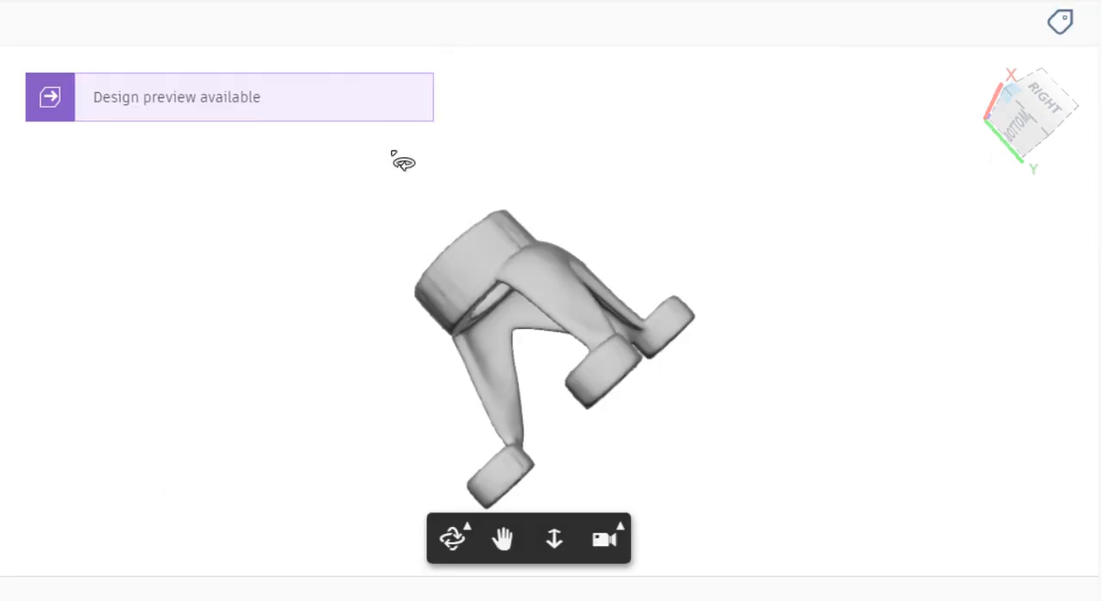
pyautogui.keyDown('shift'); pyautogui.moveTo(589, 367); pyautogui.dragTo(708, 319, button='middle'); pyautogui.keyUp('shift')
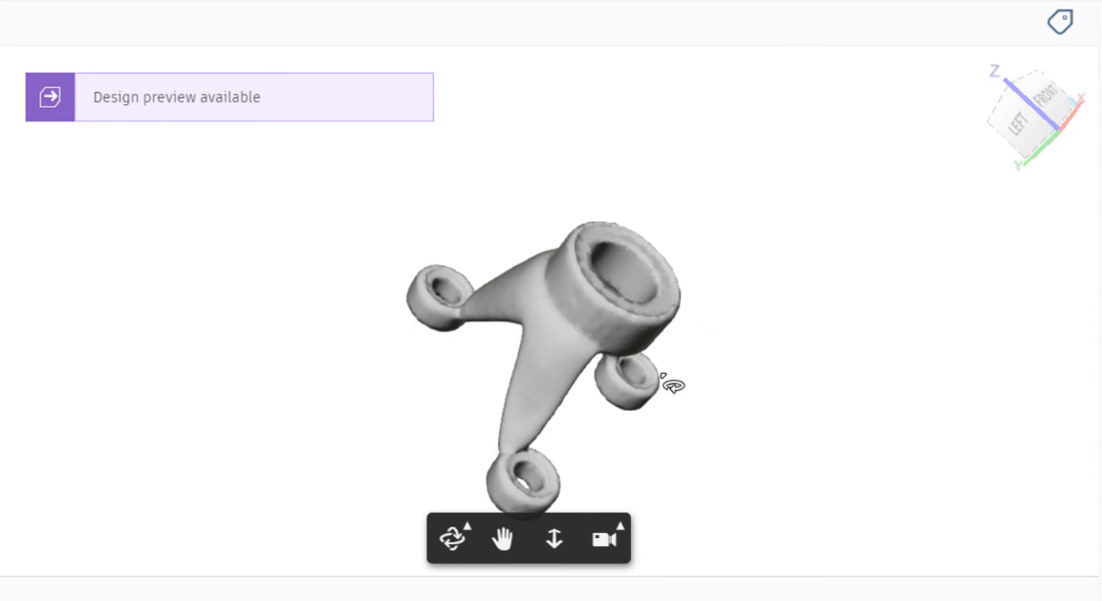
pyautogui.keyDown('shift'); pyautogui.moveTo(672, 387); pyautogui.dragTo(585, 363, button='middle'); pyautogui.keyUp('shift')
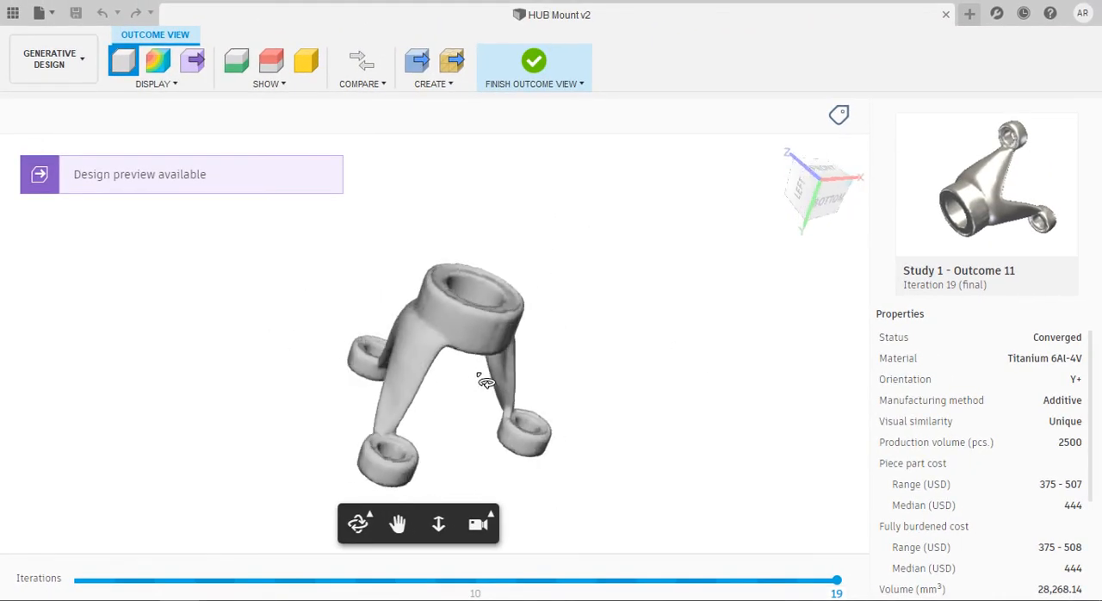
pyautogui.keyDown('shift'); pyautogui.moveTo(486, 381); pyautogui.dragTo(448, 362, button='middle'); pyautogui.keyUp('shift')
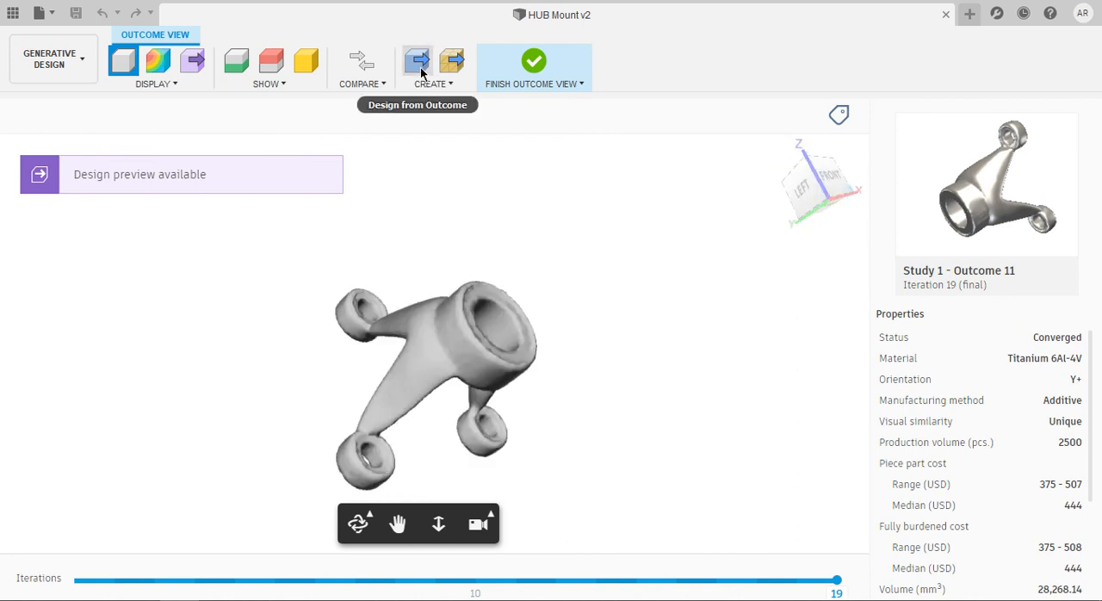
# Create a design from Study 1 - Outcome 11, keeping the cloud credit costs and balances shown
pyautogui.click(420, 72)
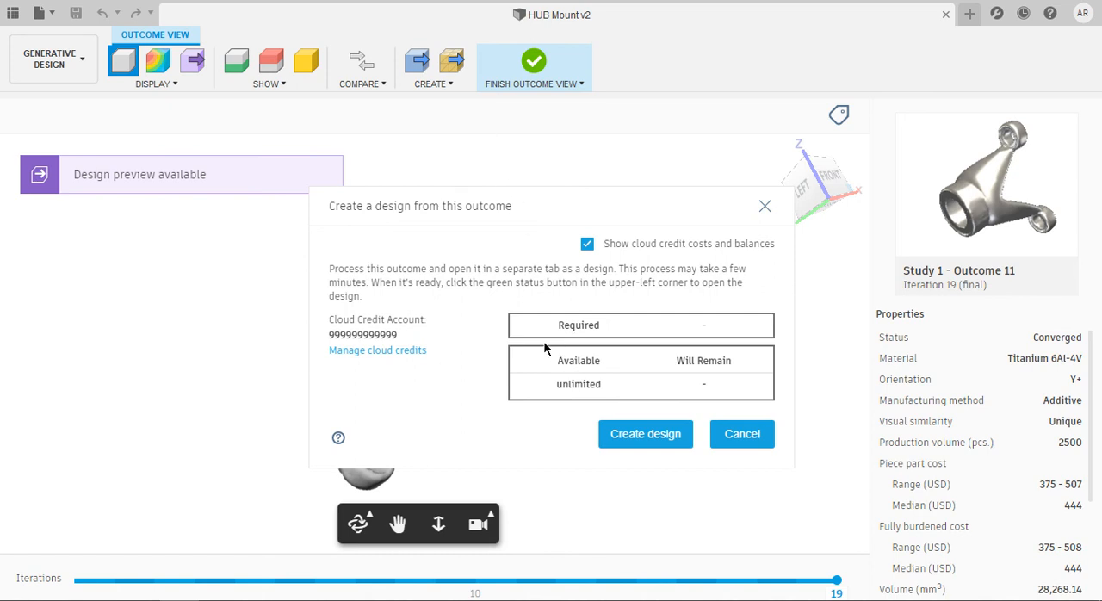
pyautogui.click(639, 445)
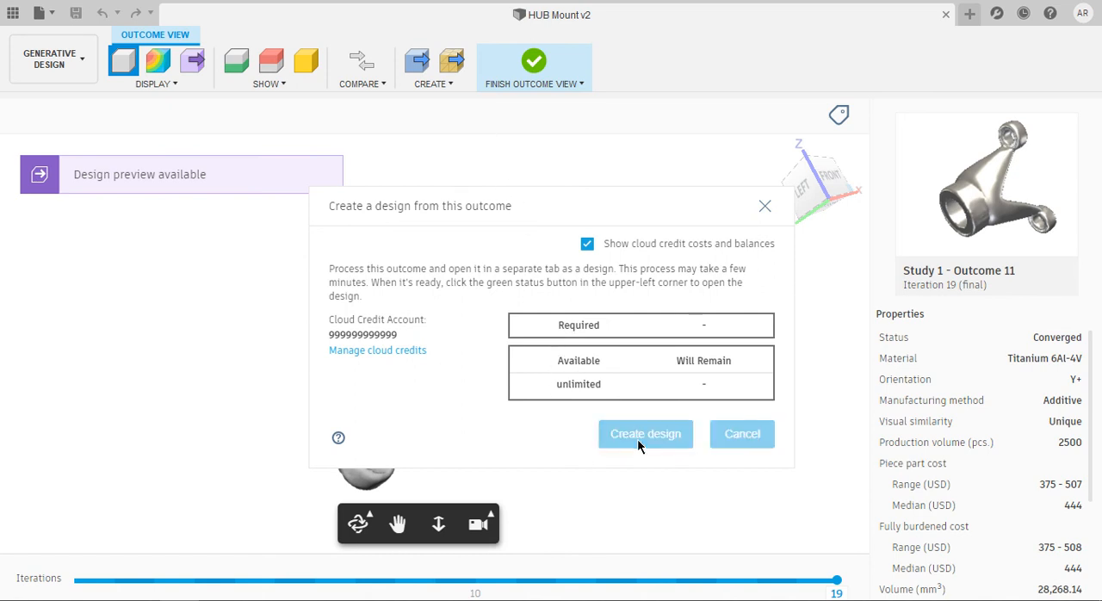